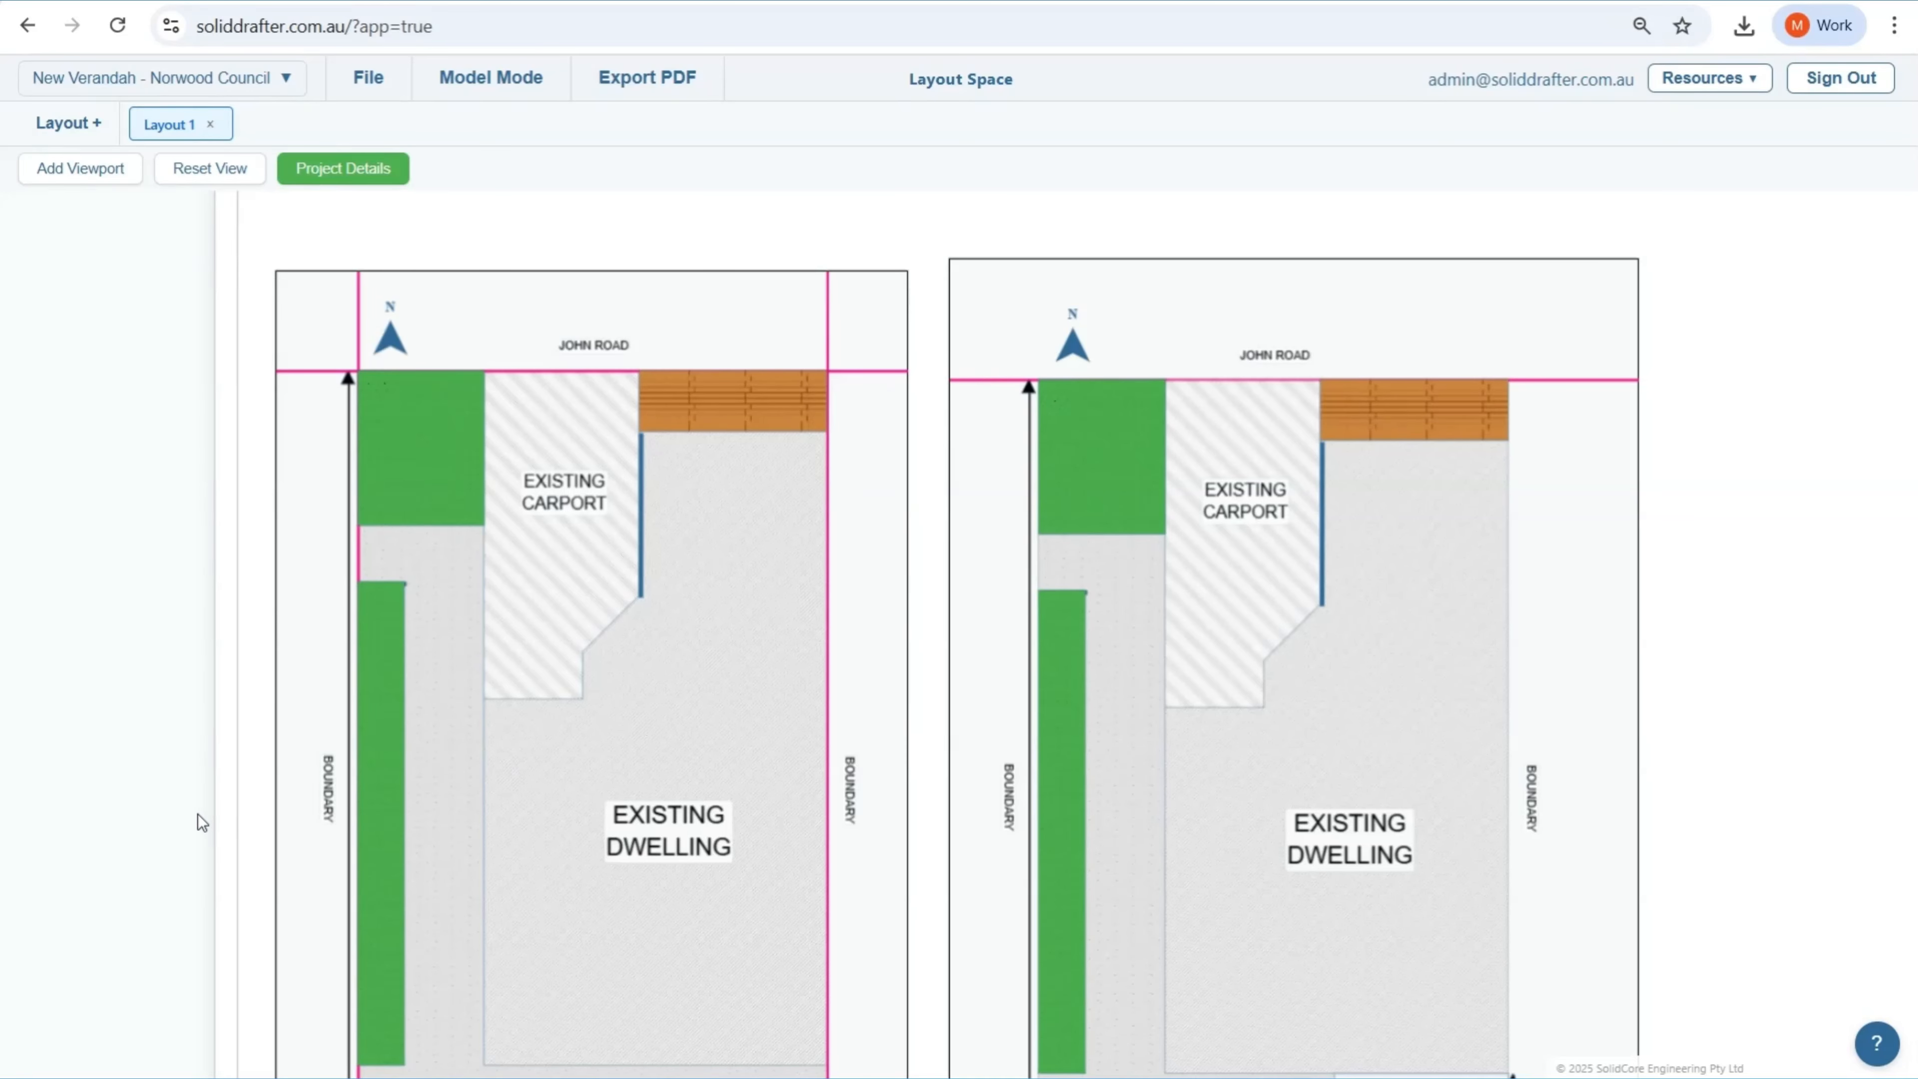
Return from the layout to model space, close the Object Library and open the Shapes Table
{"action": "left_click_drag", "start_coordinate": [201, 703], "coordinate": [279, 597]}
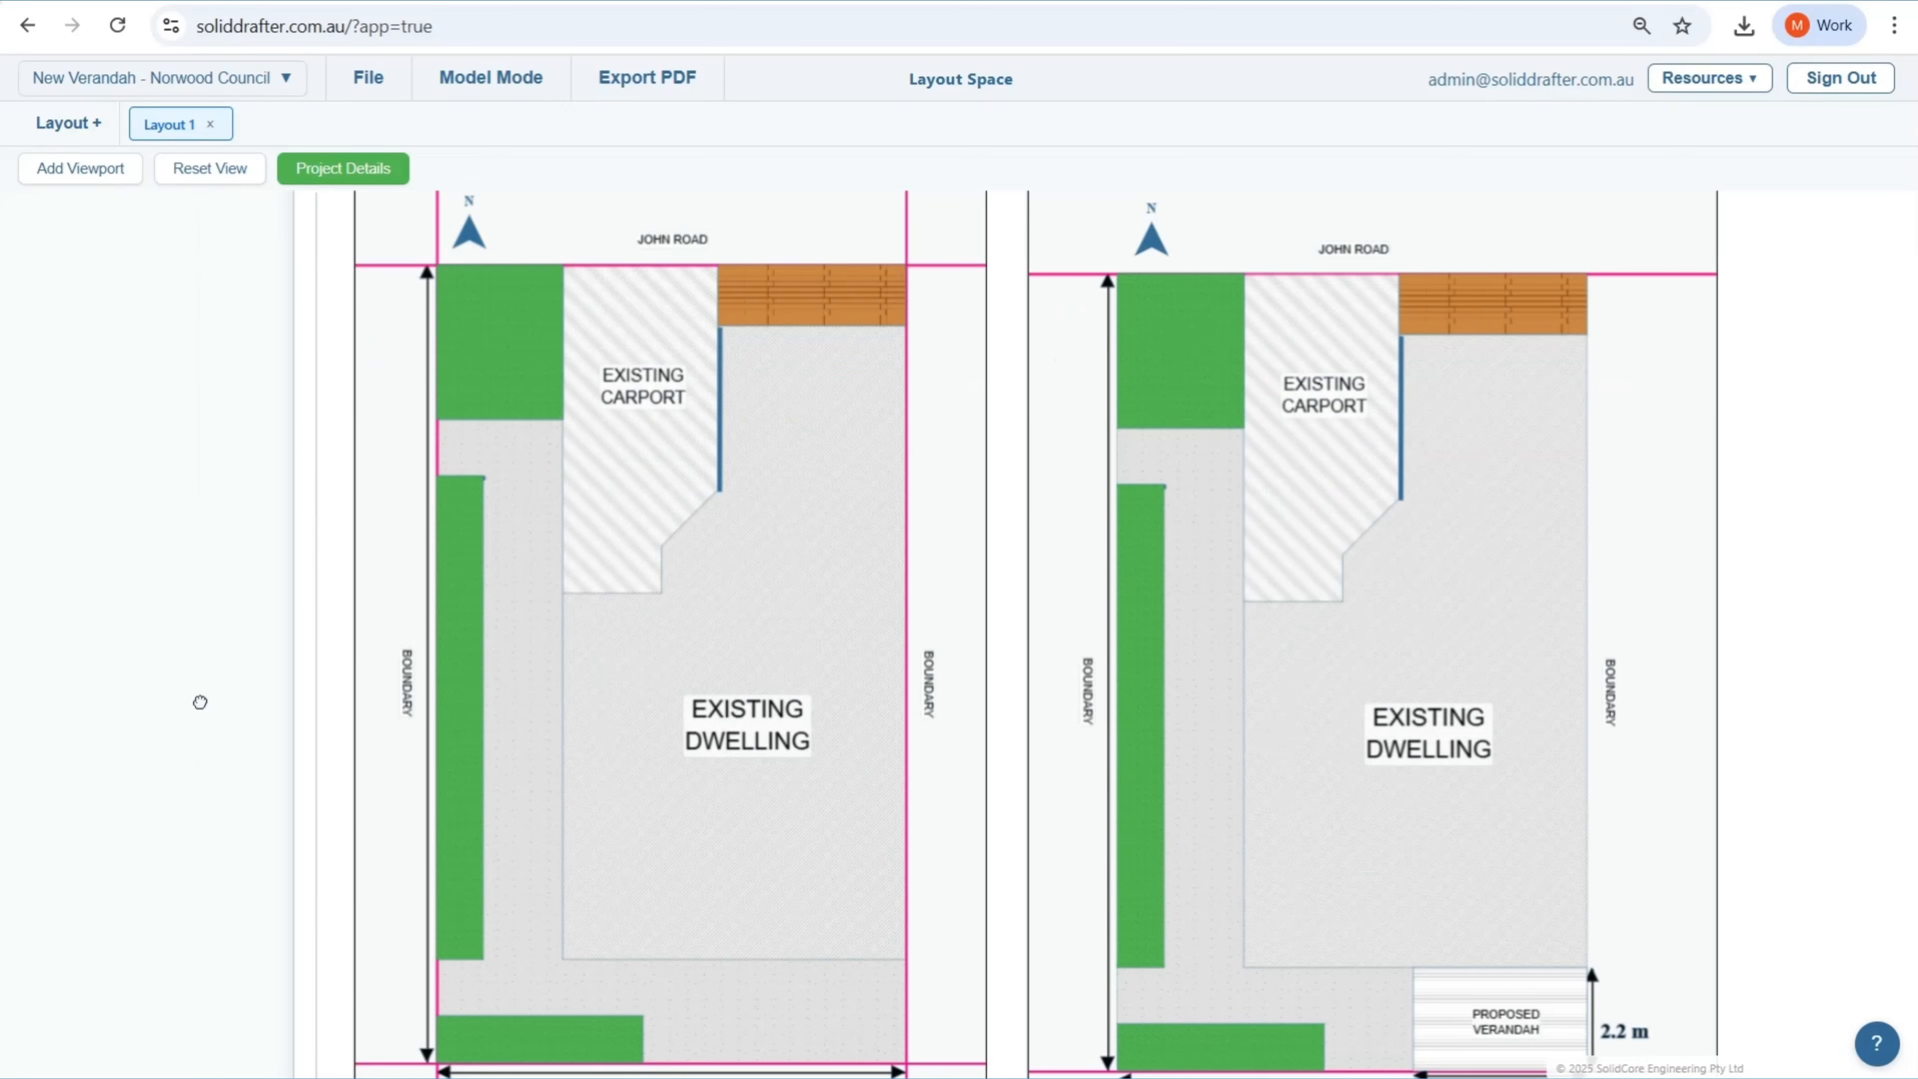
{"action": "left_click", "coordinate": [520, 78]}
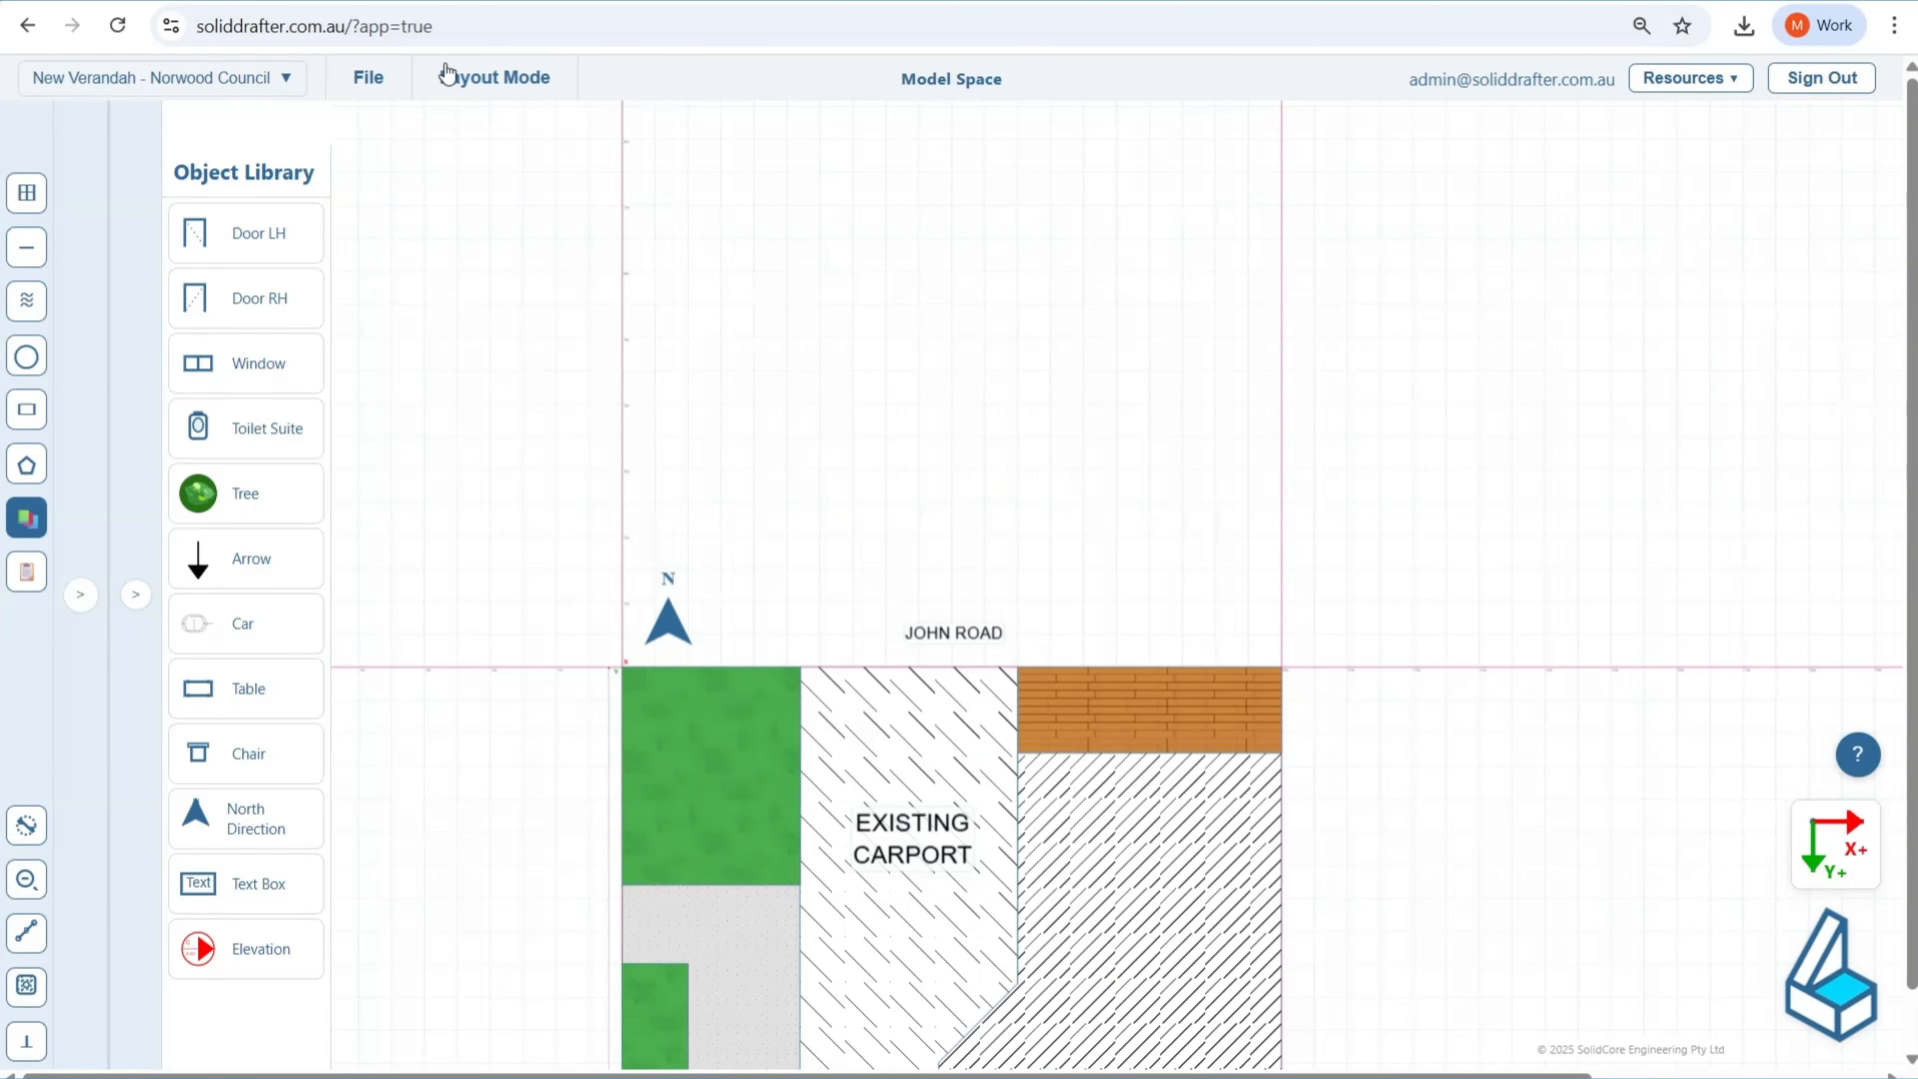
{"action": "left_click", "coordinate": [369, 77]}
{"action": "left_click", "coordinate": [372, 164]}
{"action": "left_click", "coordinate": [26, 518]}
{"action": "left_click", "coordinate": [81, 597]}
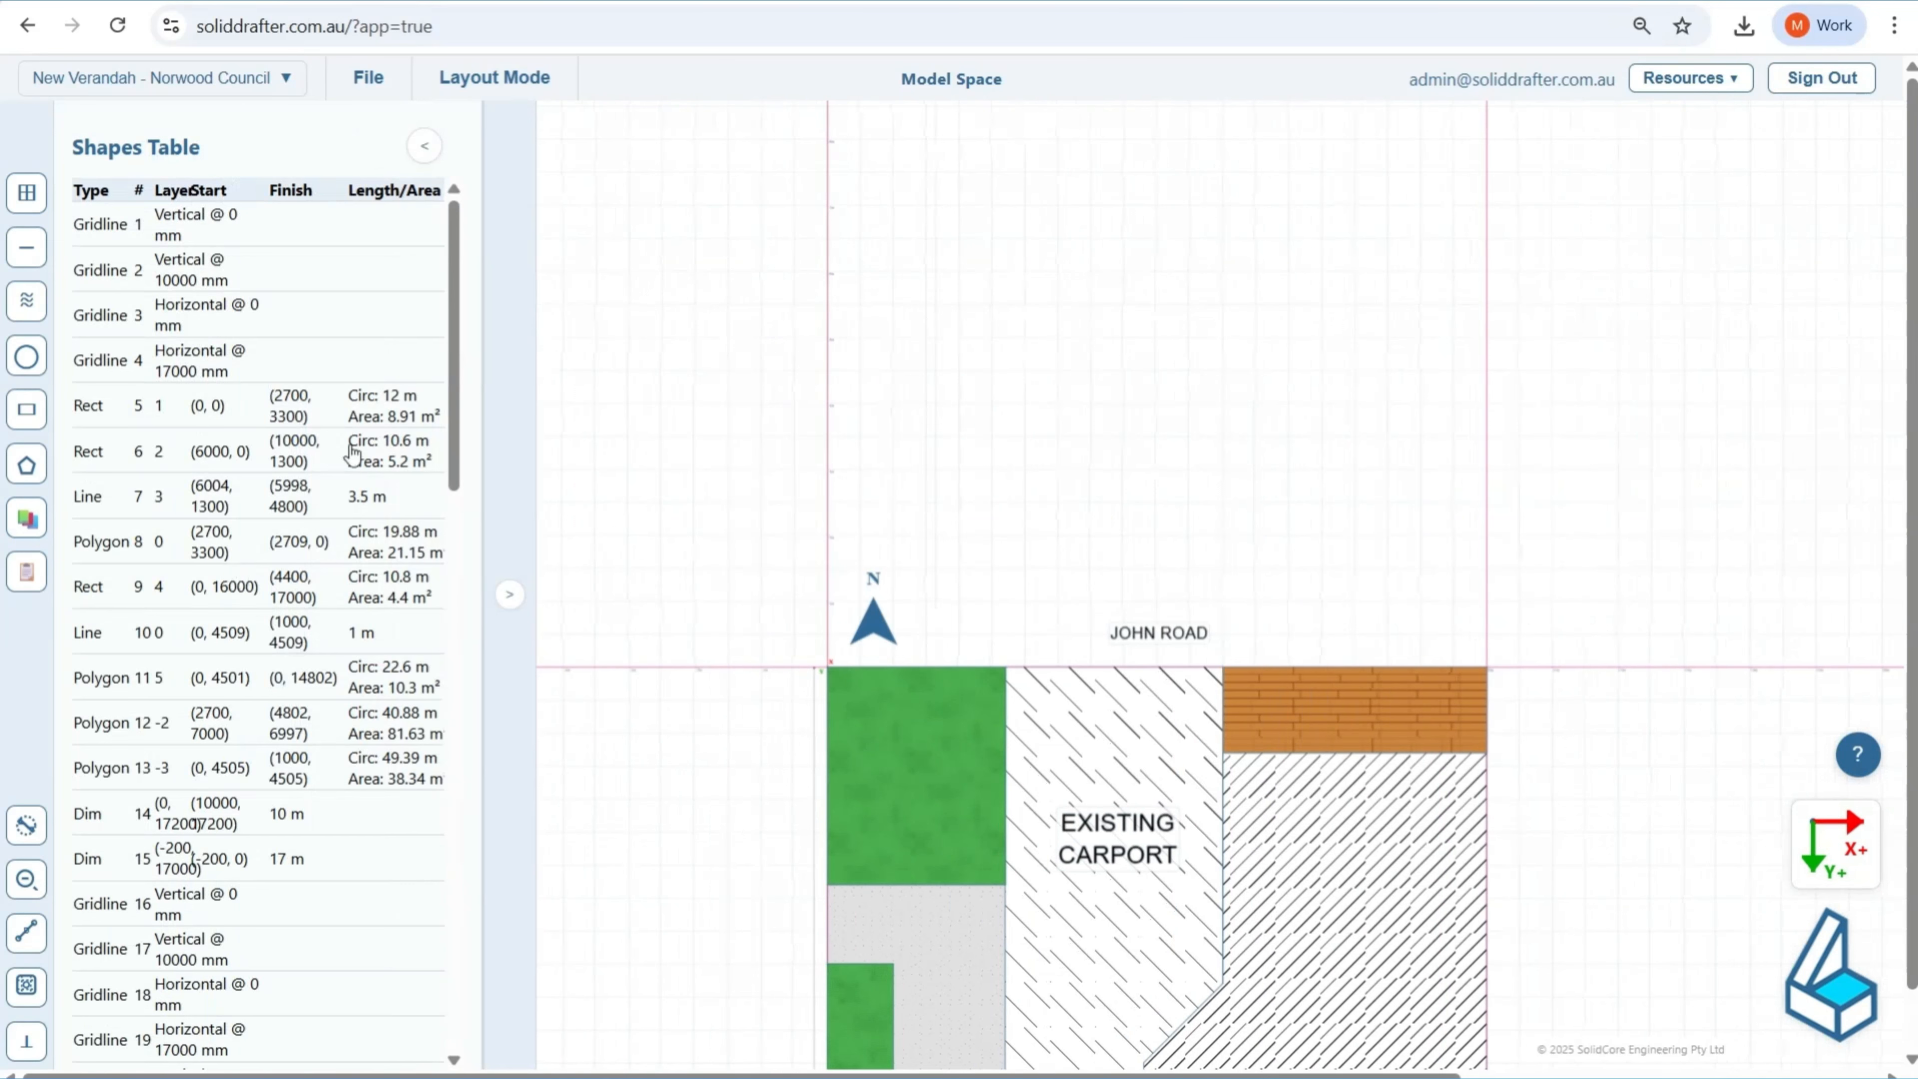
Delete the first listed vertical gridlines at 0 mm and 10000 mm through the Shapes Table
{"action": "left_click", "coordinate": [298, 222]}
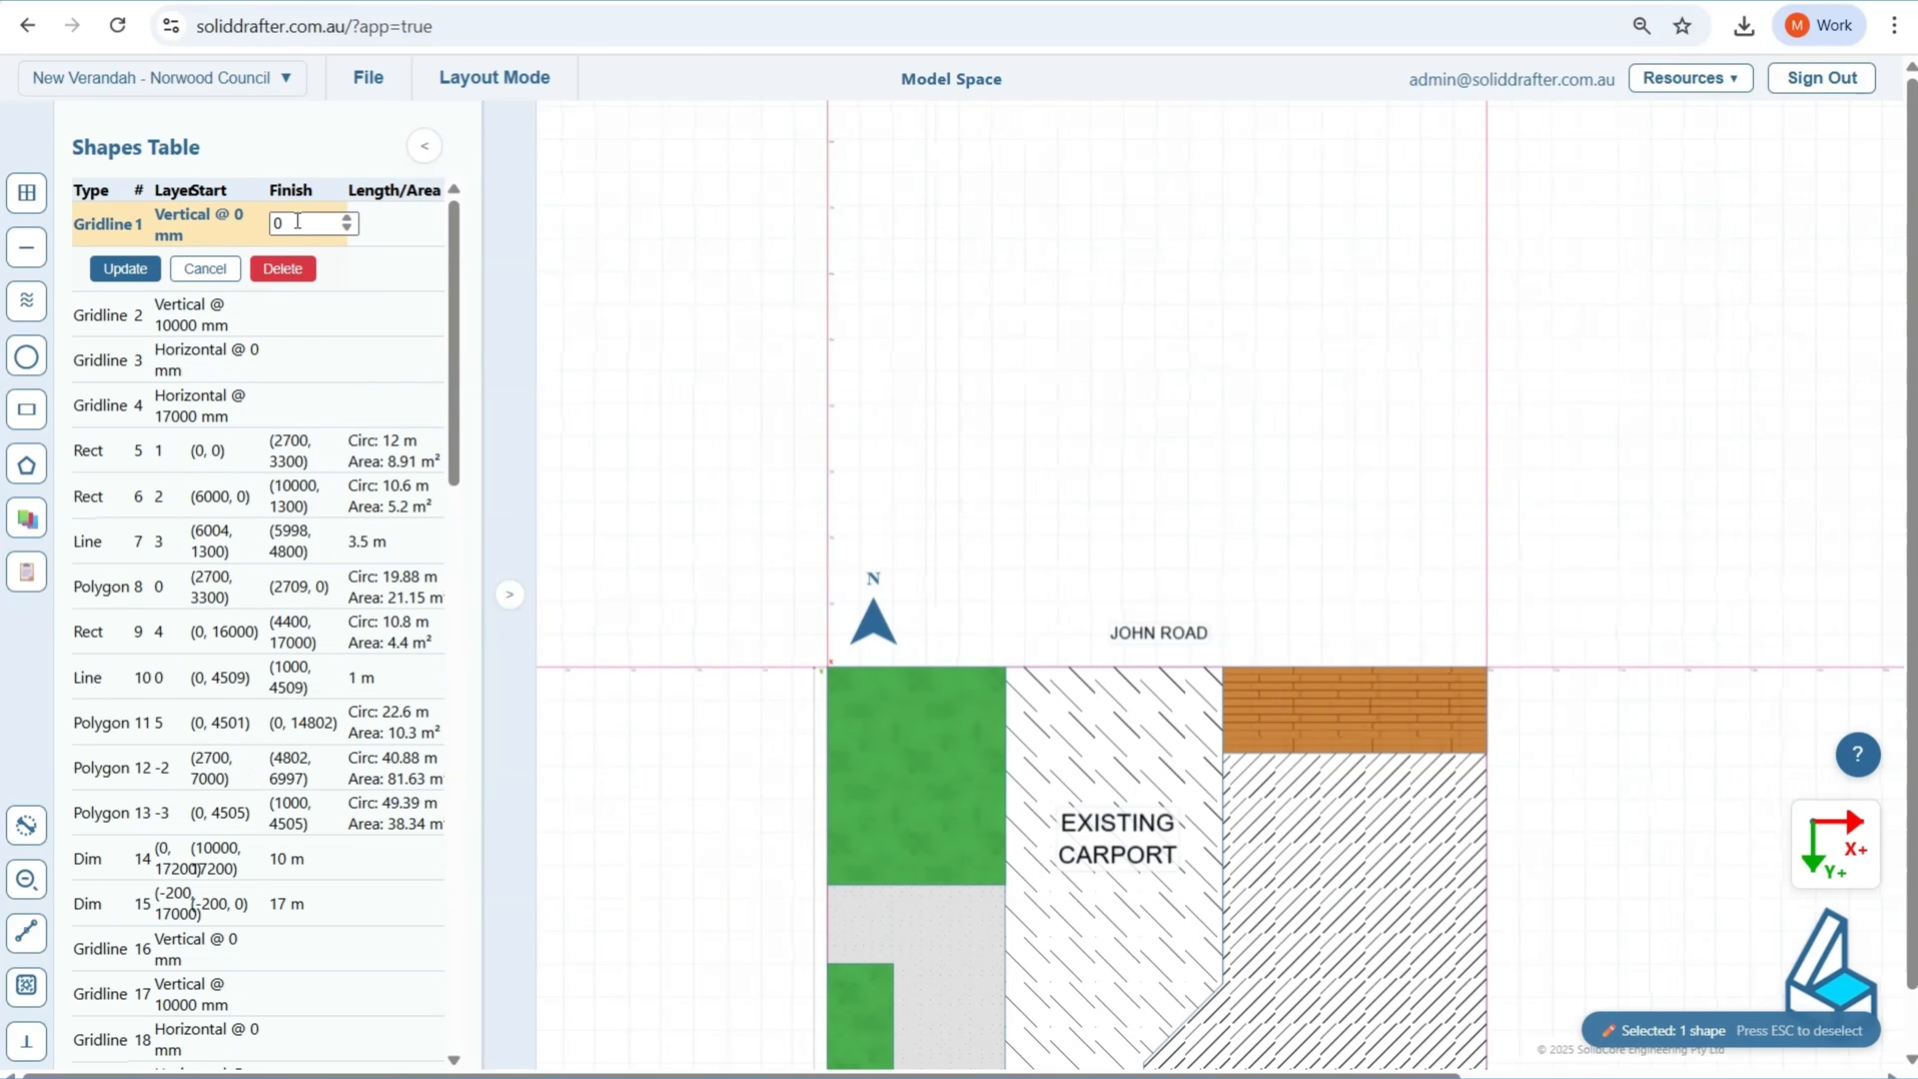
{"action": "left_click", "coordinate": [296, 273]}
{"action": "left_click", "coordinate": [1087, 656]}
{"action": "left_click", "coordinate": [253, 223]}
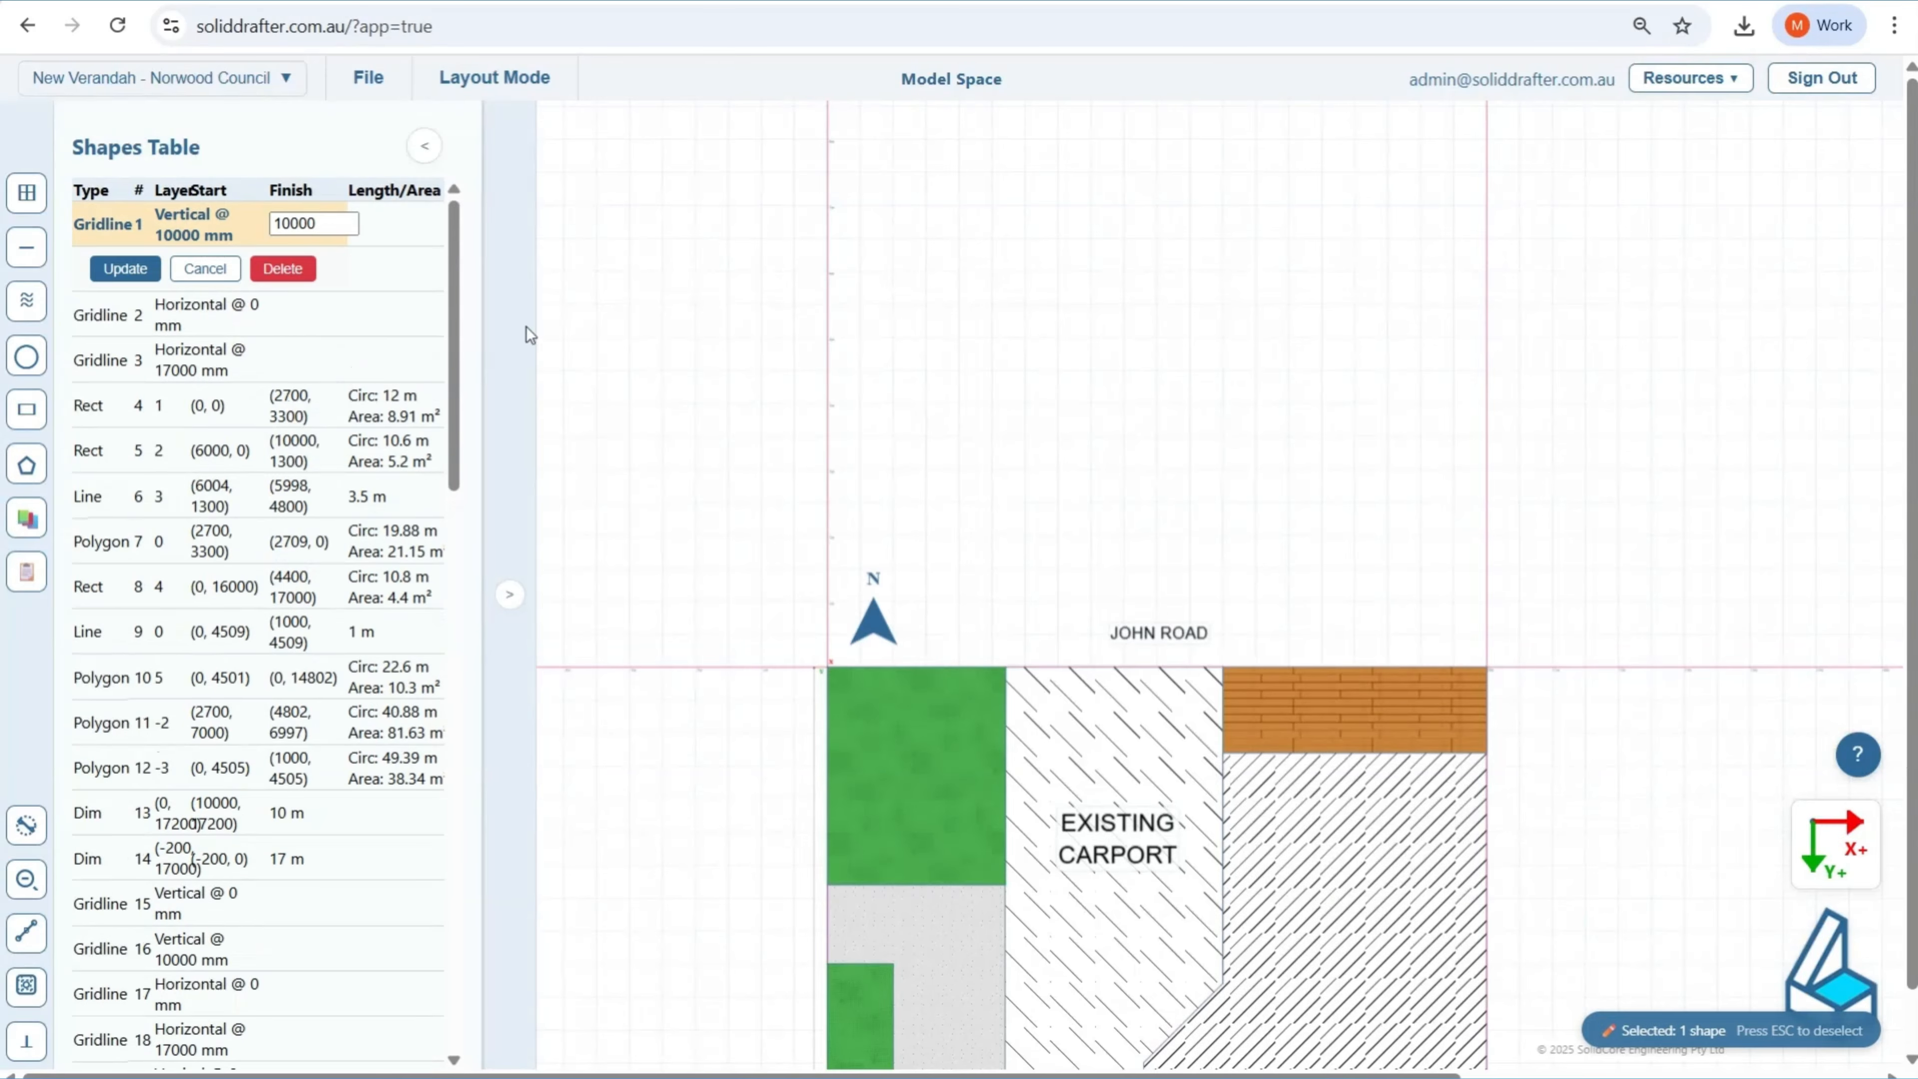
{"action": "left_click", "coordinate": [300, 272]}
{"action": "left_click", "coordinate": [1031, 663]}
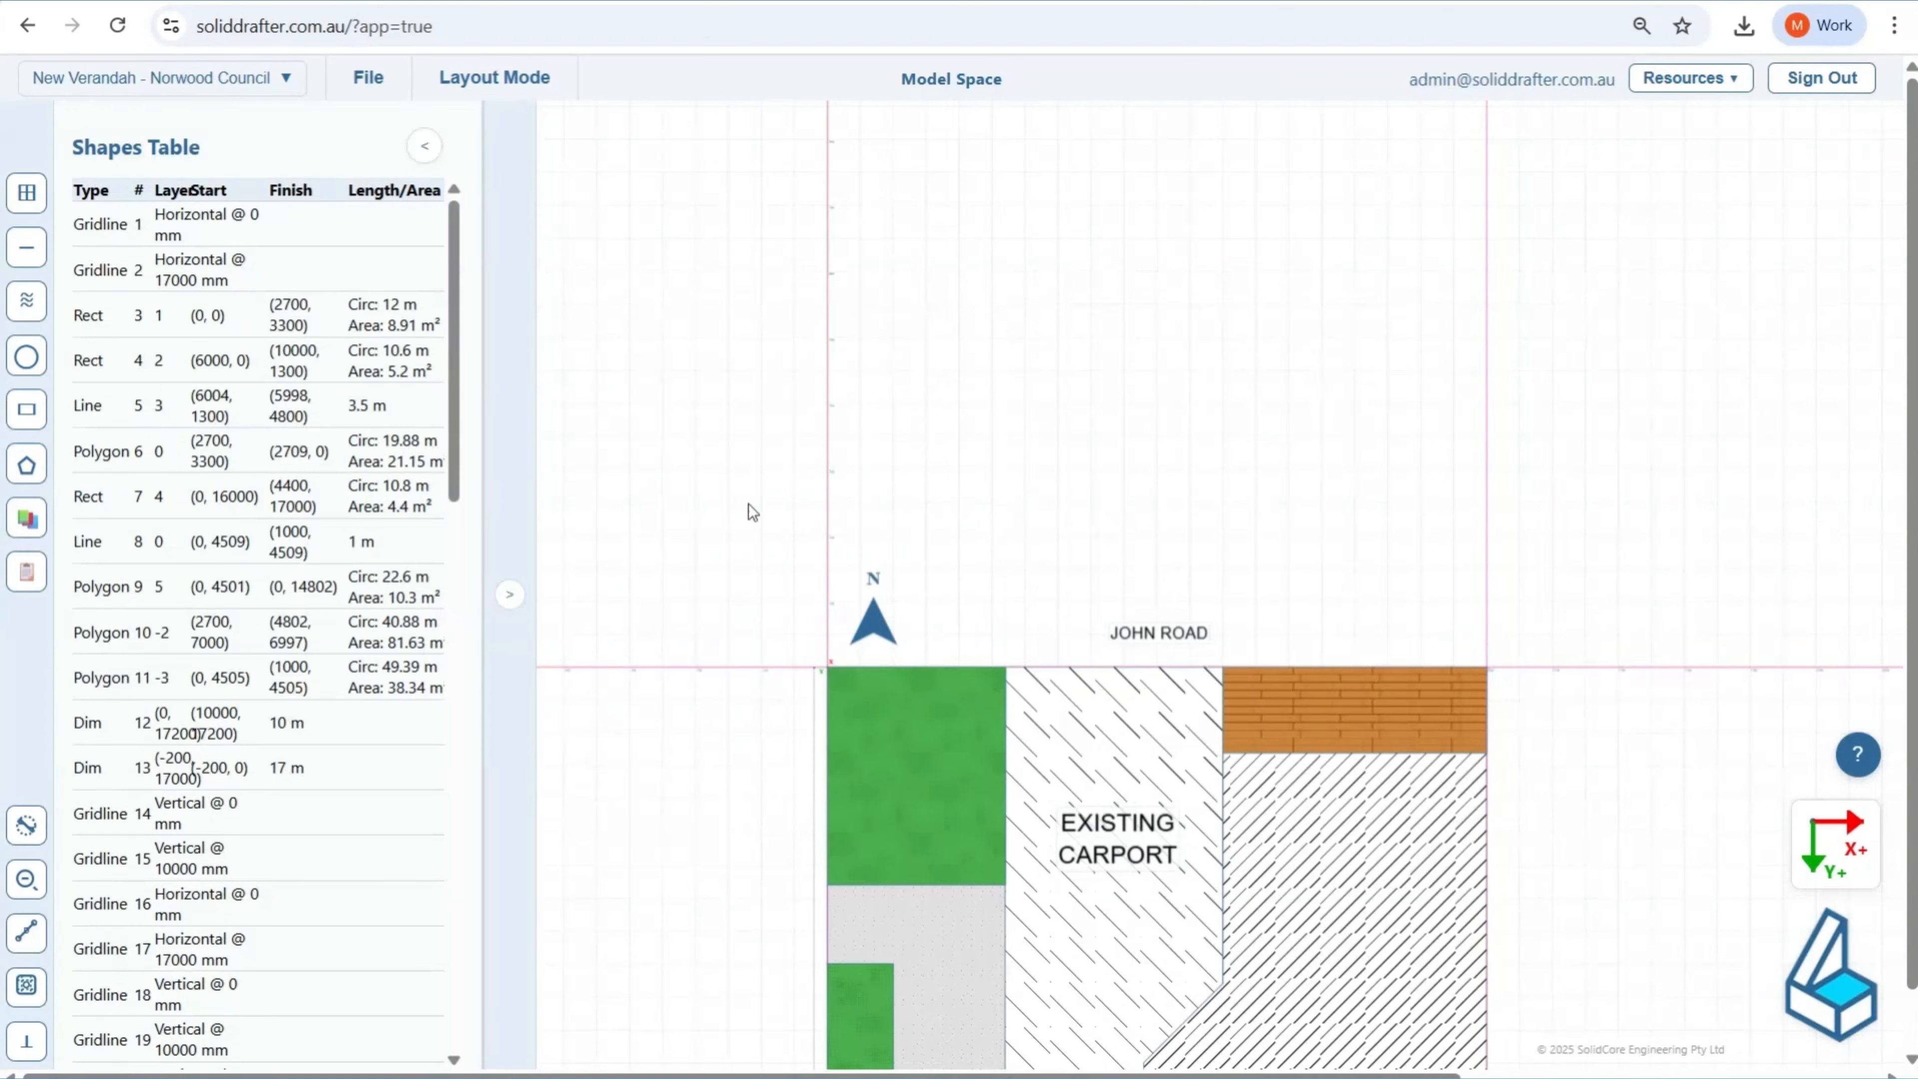
Delete the first listed horizontal gridlines at 0 mm and 17000 mm through the Shapes Table
{"action": "left_click", "coordinate": [161, 235]}
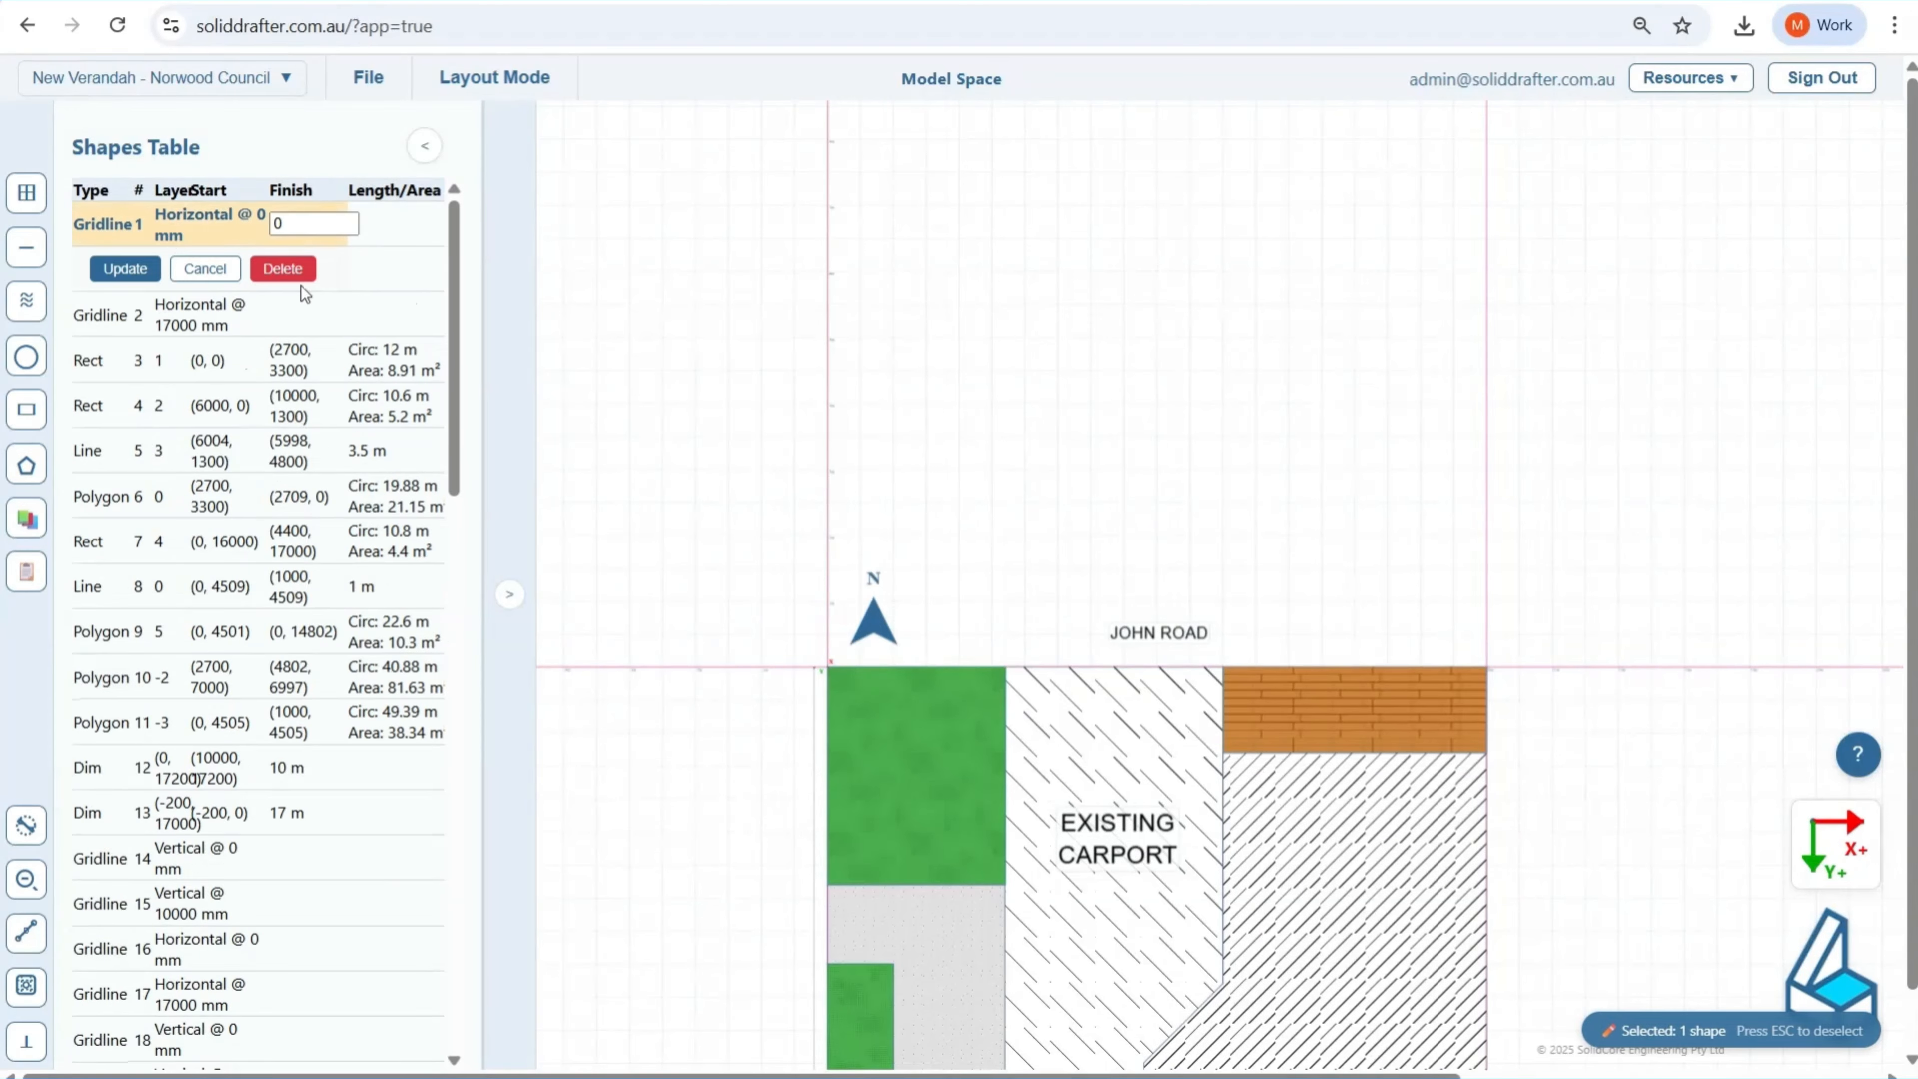
{"action": "left_click", "coordinate": [296, 271]}
{"action": "left_click", "coordinate": [1086, 658]}
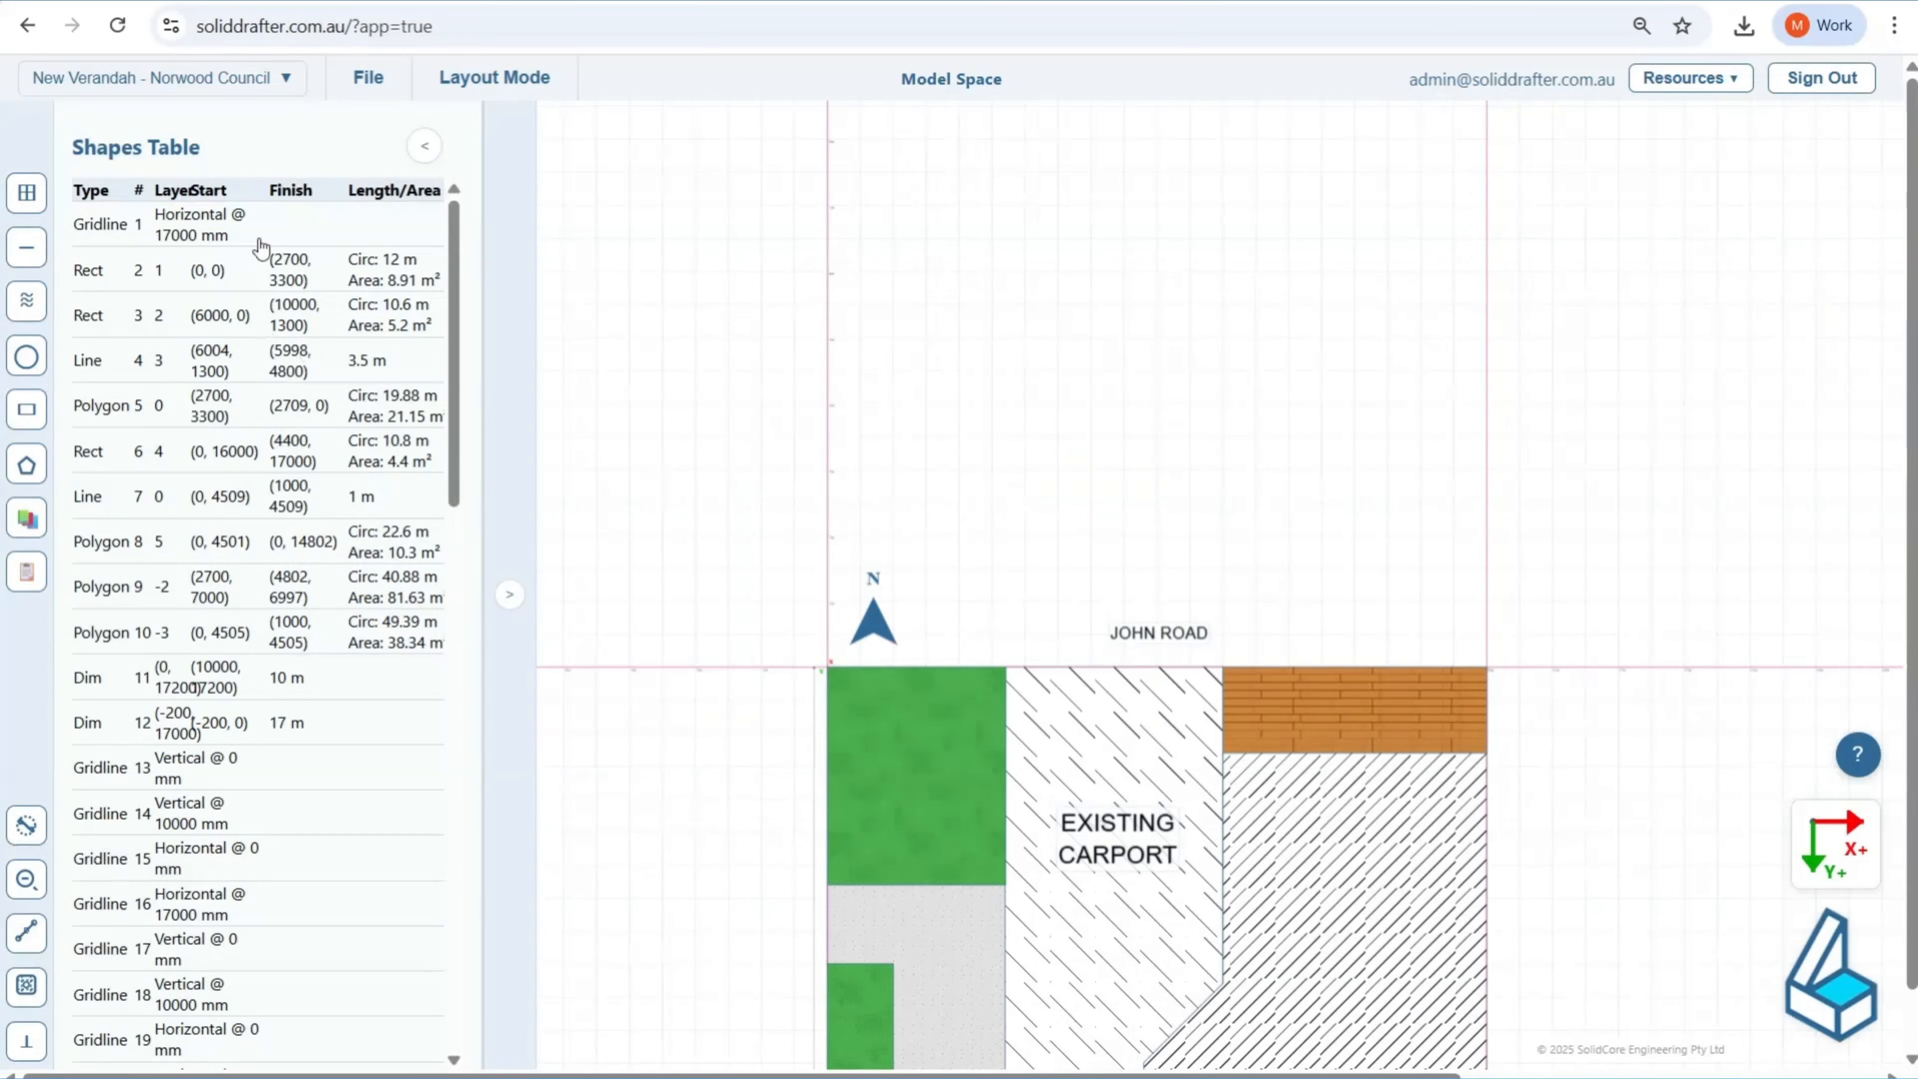
{"action": "left_click", "coordinate": [136, 230]}
{"action": "left_click", "coordinate": [282, 269]}
{"action": "left_click", "coordinate": [1086, 657]}
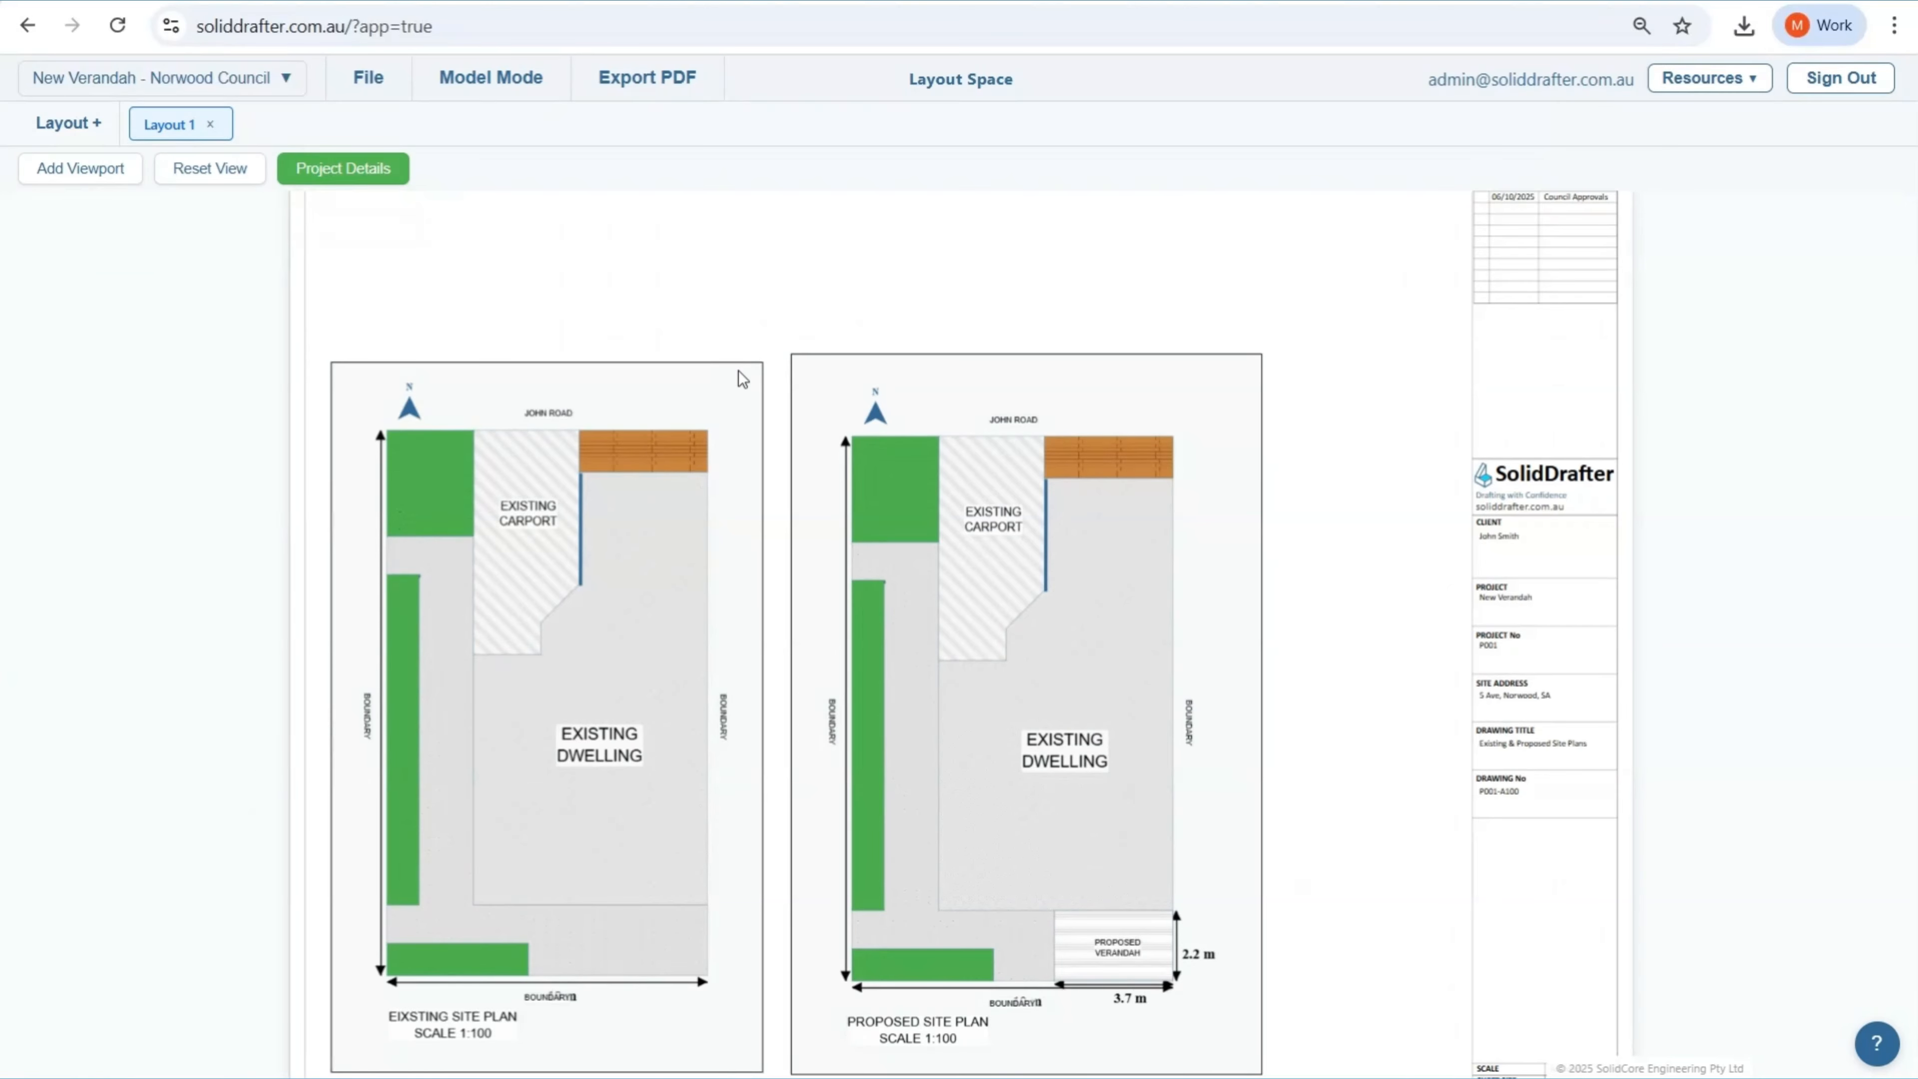
Extend the existing site plan viewport slightly upward in the layout, closer to the neighbouring viewport's upper edge
{"action": "left_click", "coordinate": [768, 369]}
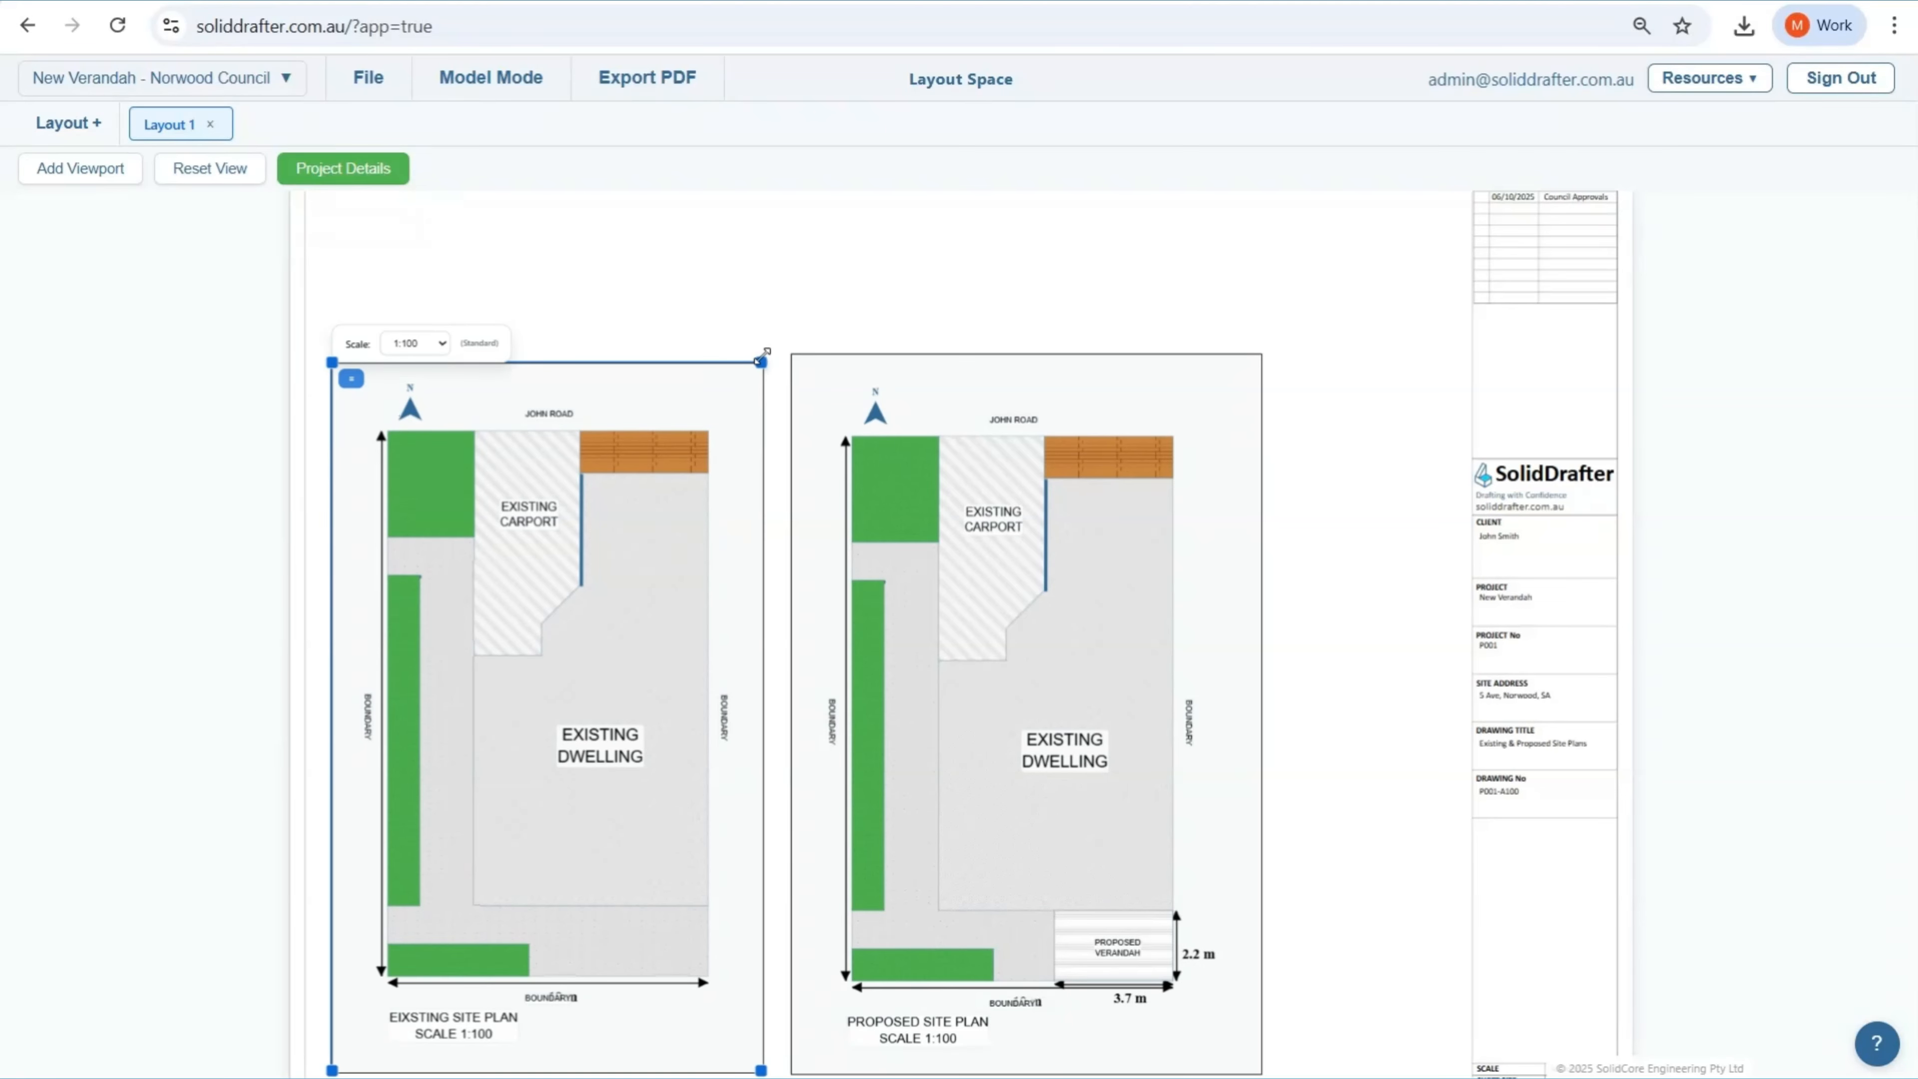
{"action": "left_click_drag", "start_coordinate": [761, 360], "coordinate": [760, 351]}
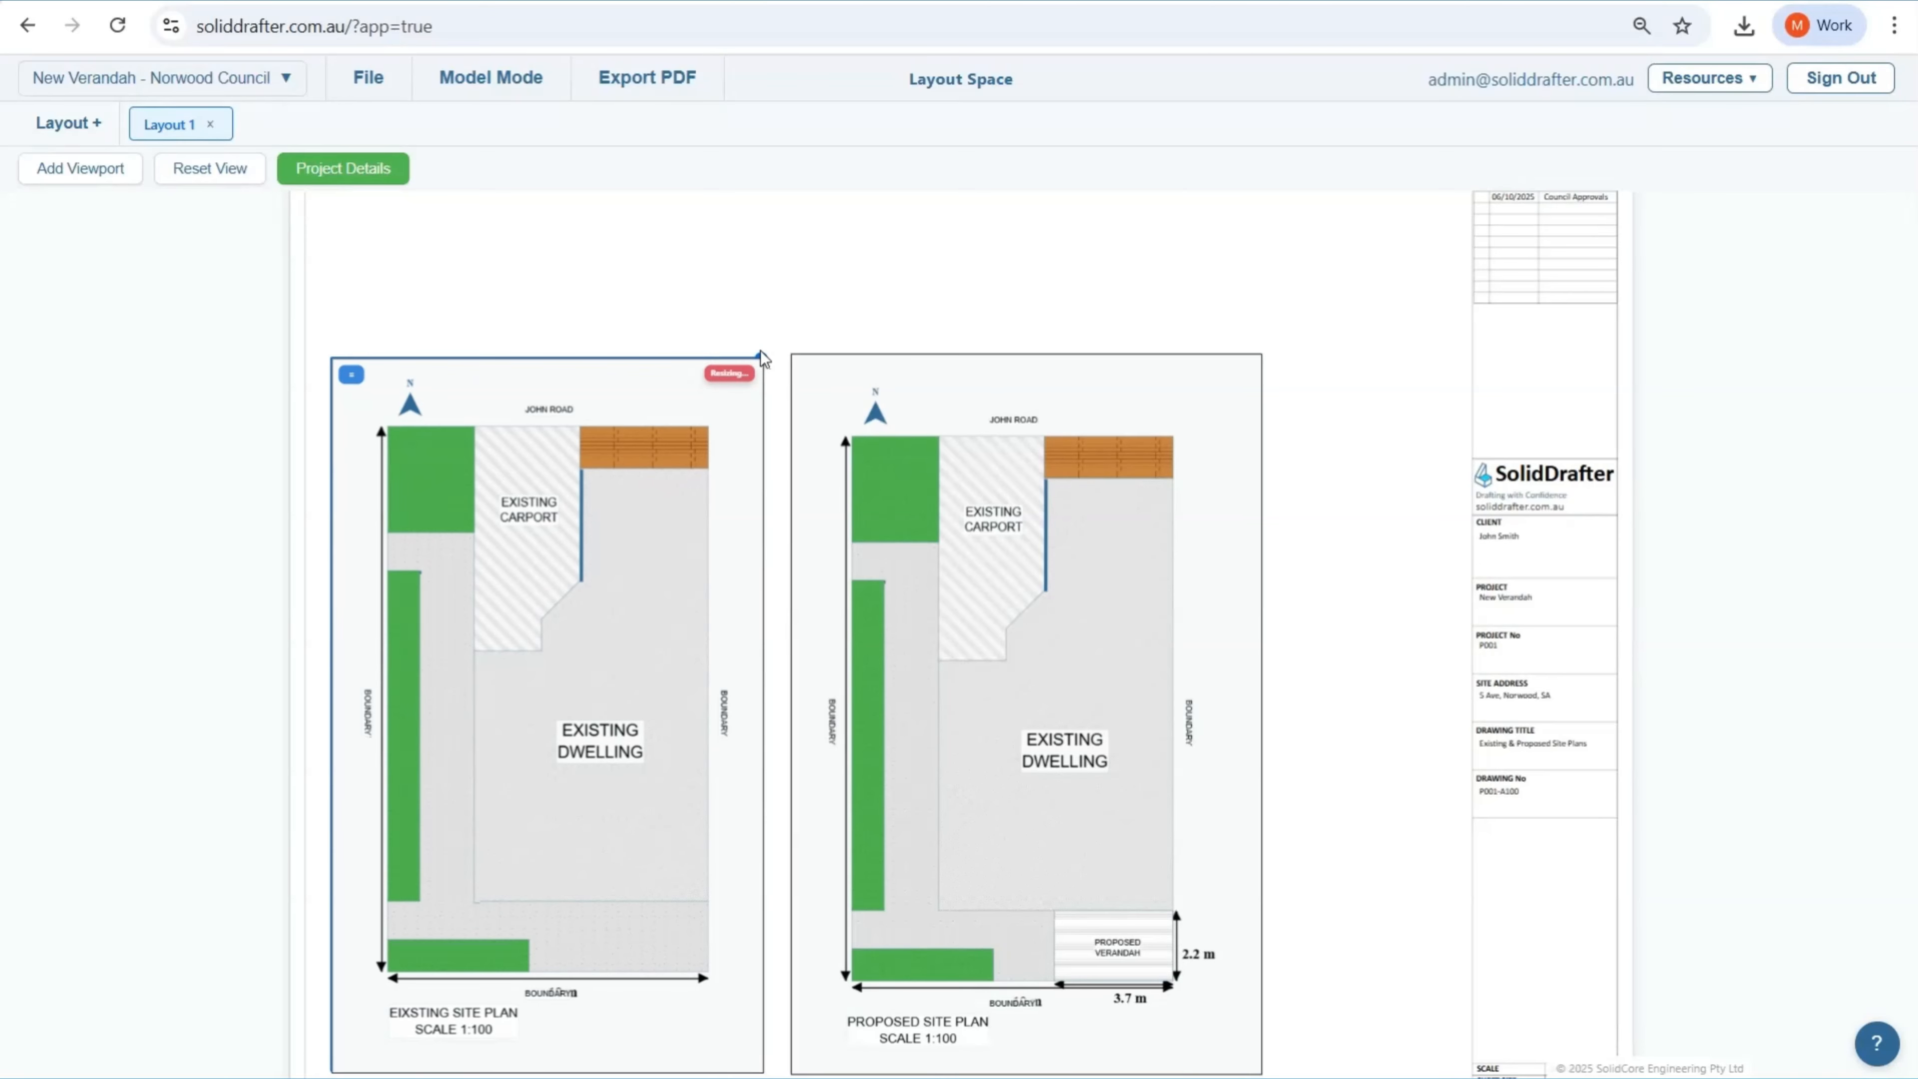
In model space, move the west and east BOUNDARY labels of the proposed site plan upward along their boundaries
{"action": "left_click", "coordinate": [504, 89]}
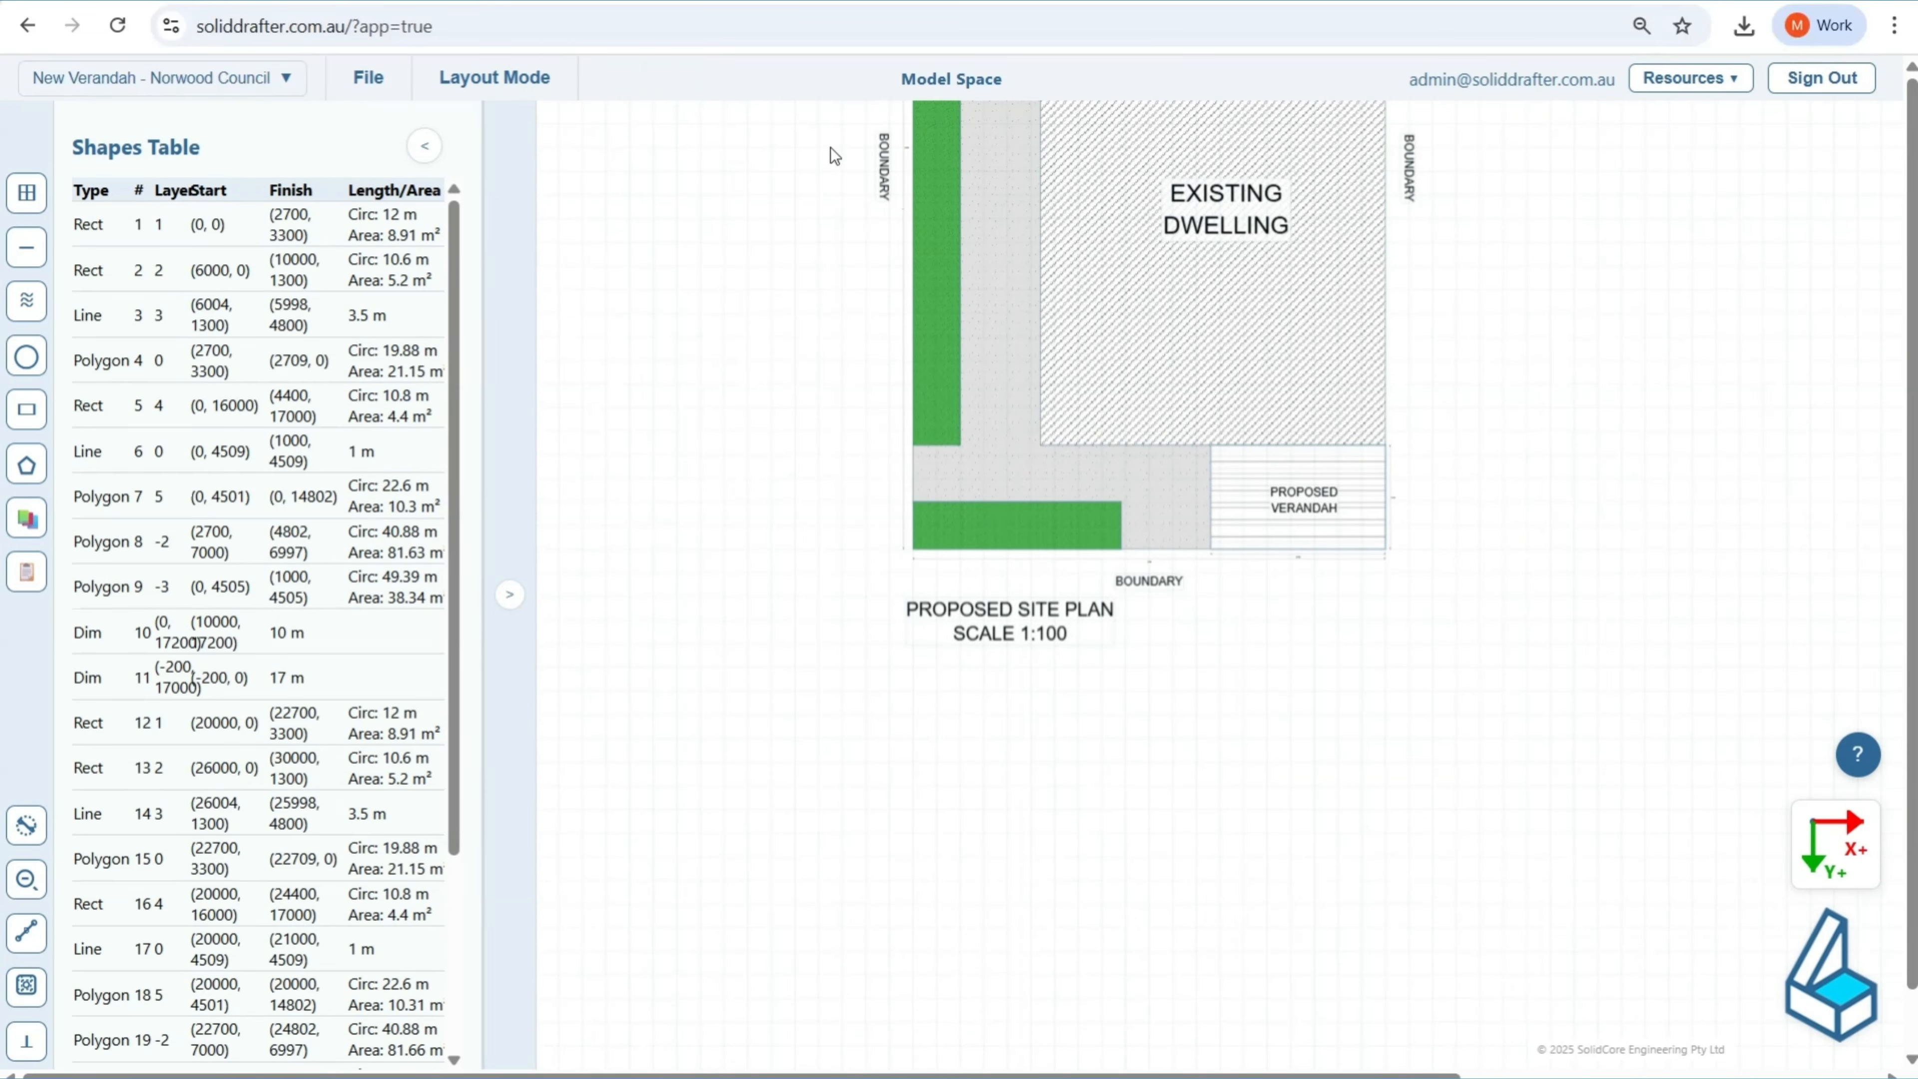
{"action": "middle_click_drag", "start_coordinate": [830, 146], "coordinate": [761, 403]}
{"action": "scroll", "coordinate": [753, 396], "scroll_direction": "up", "scroll_amount": 1}
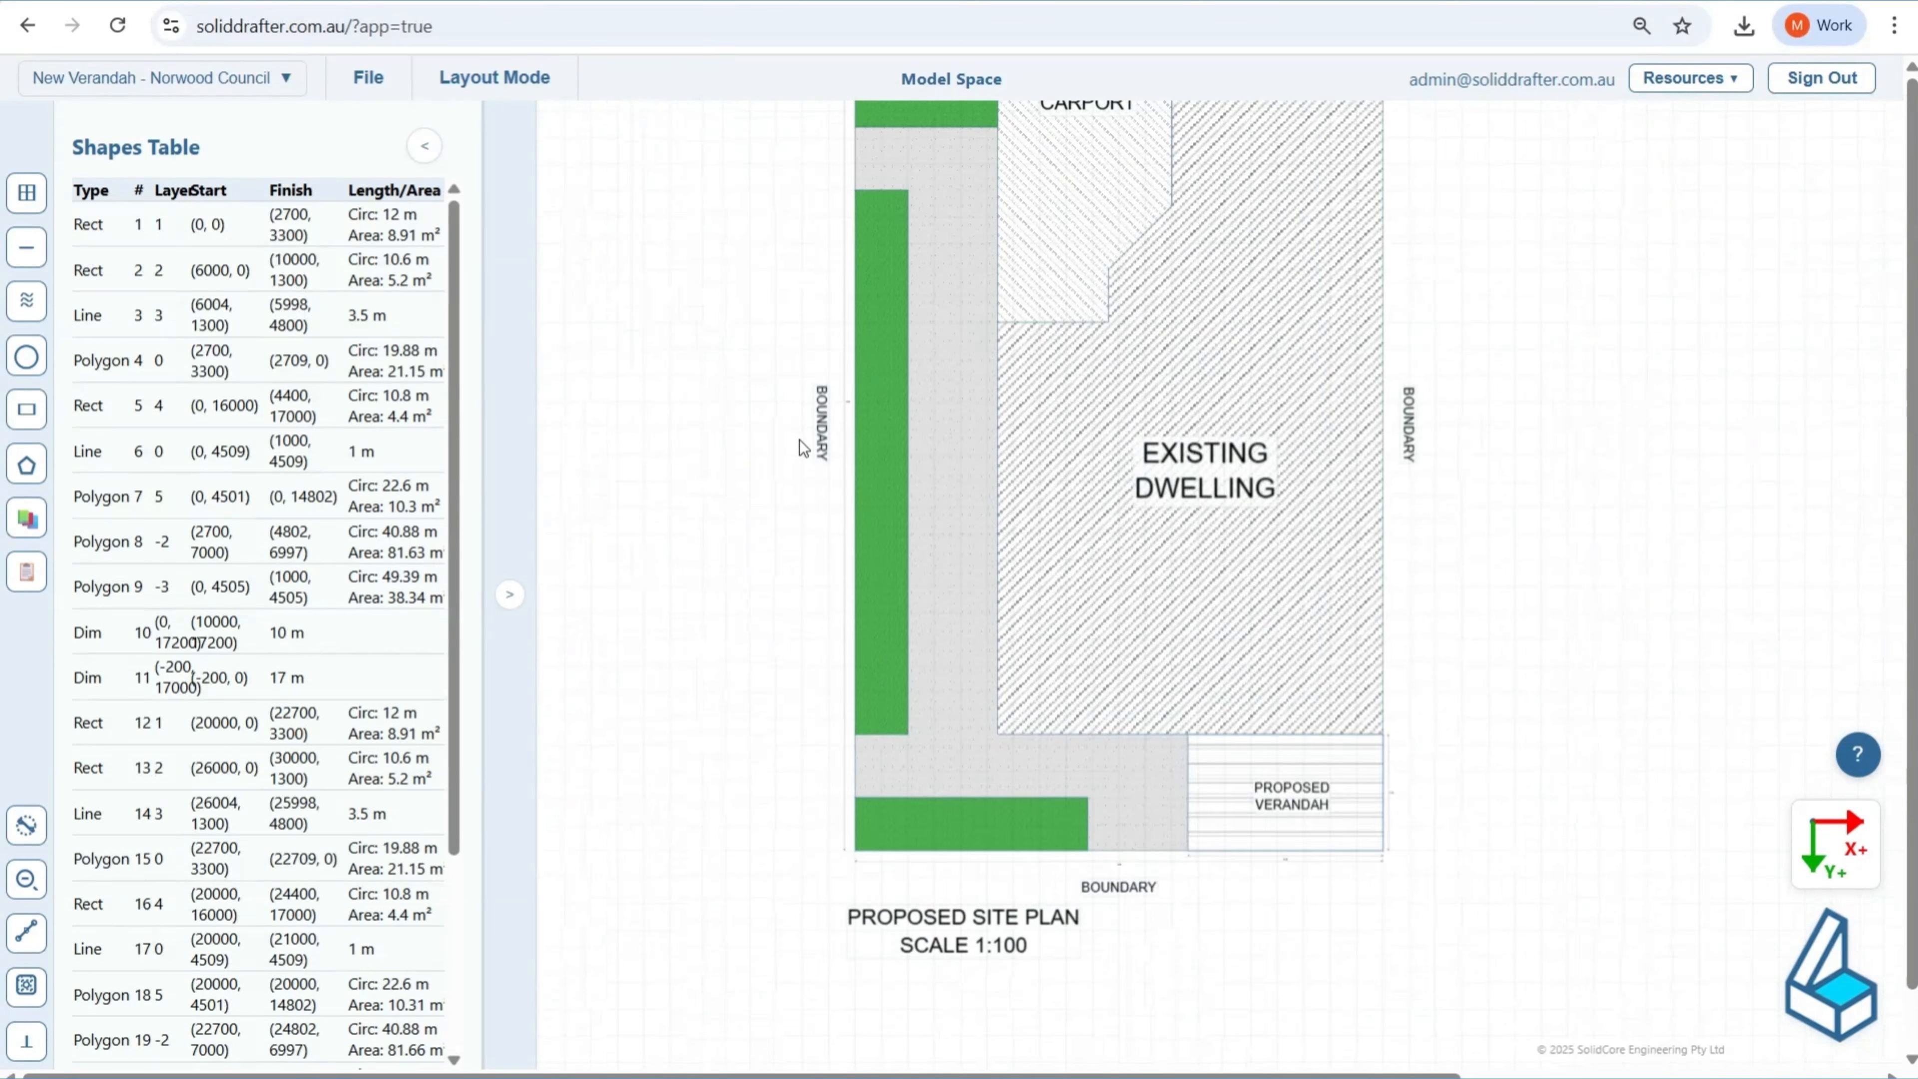
{"action": "left_click_drag", "start_coordinate": [849, 435], "coordinate": [865, 258]}
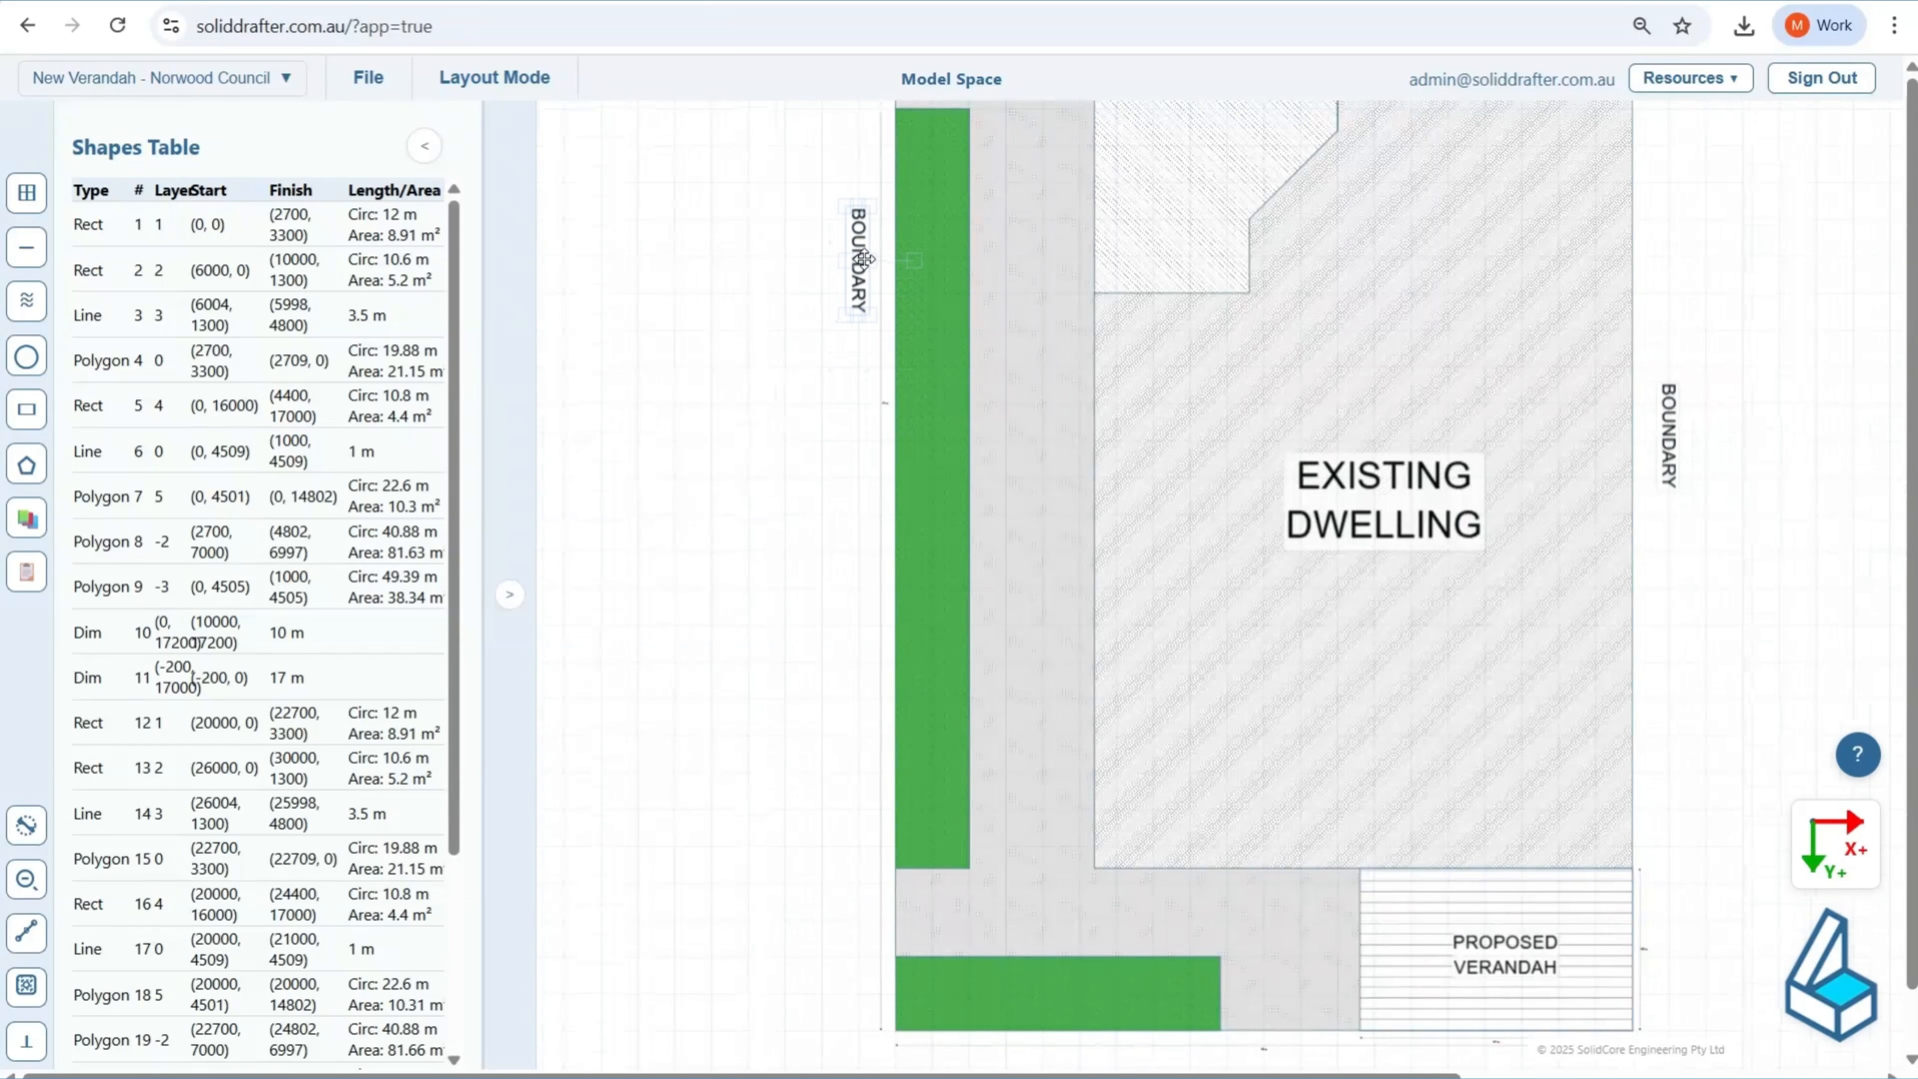
{"action": "left_click", "coordinate": [478, 78]}
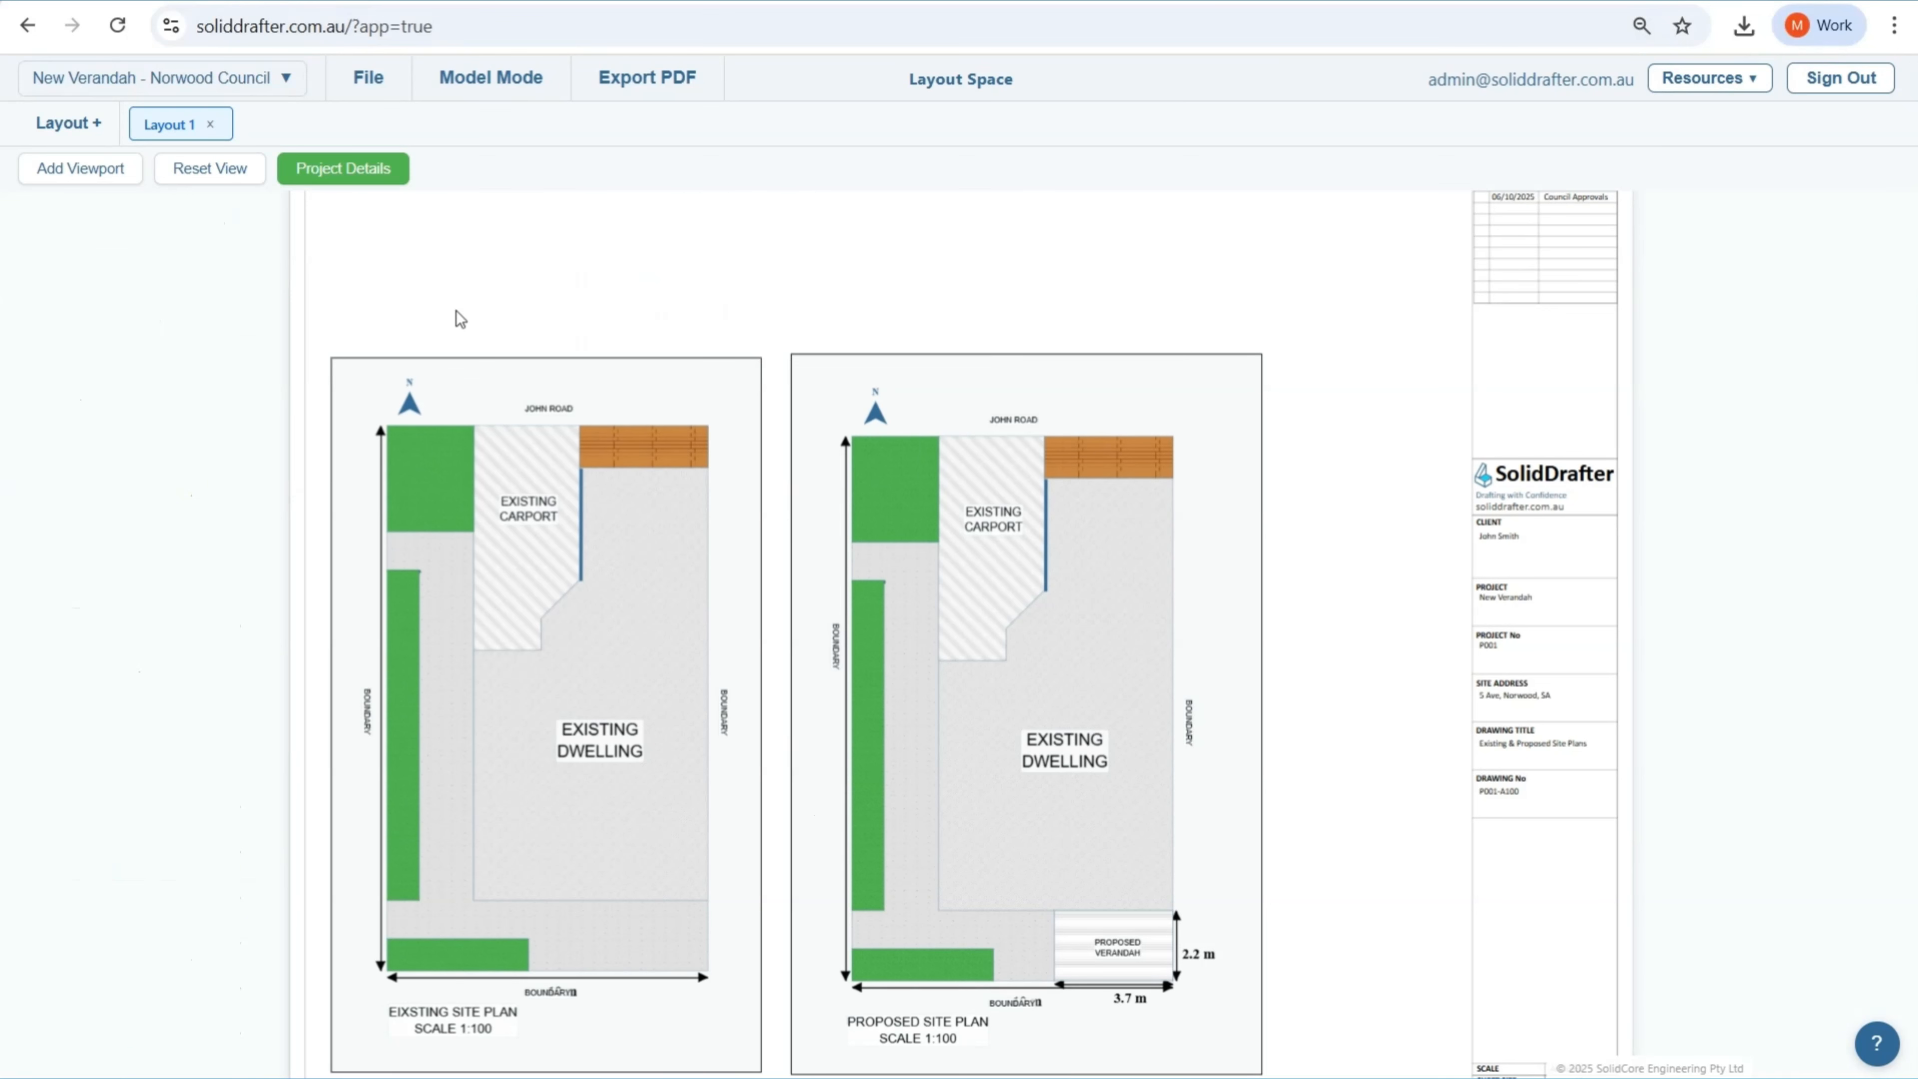
{"action": "left_click", "coordinate": [521, 92]}
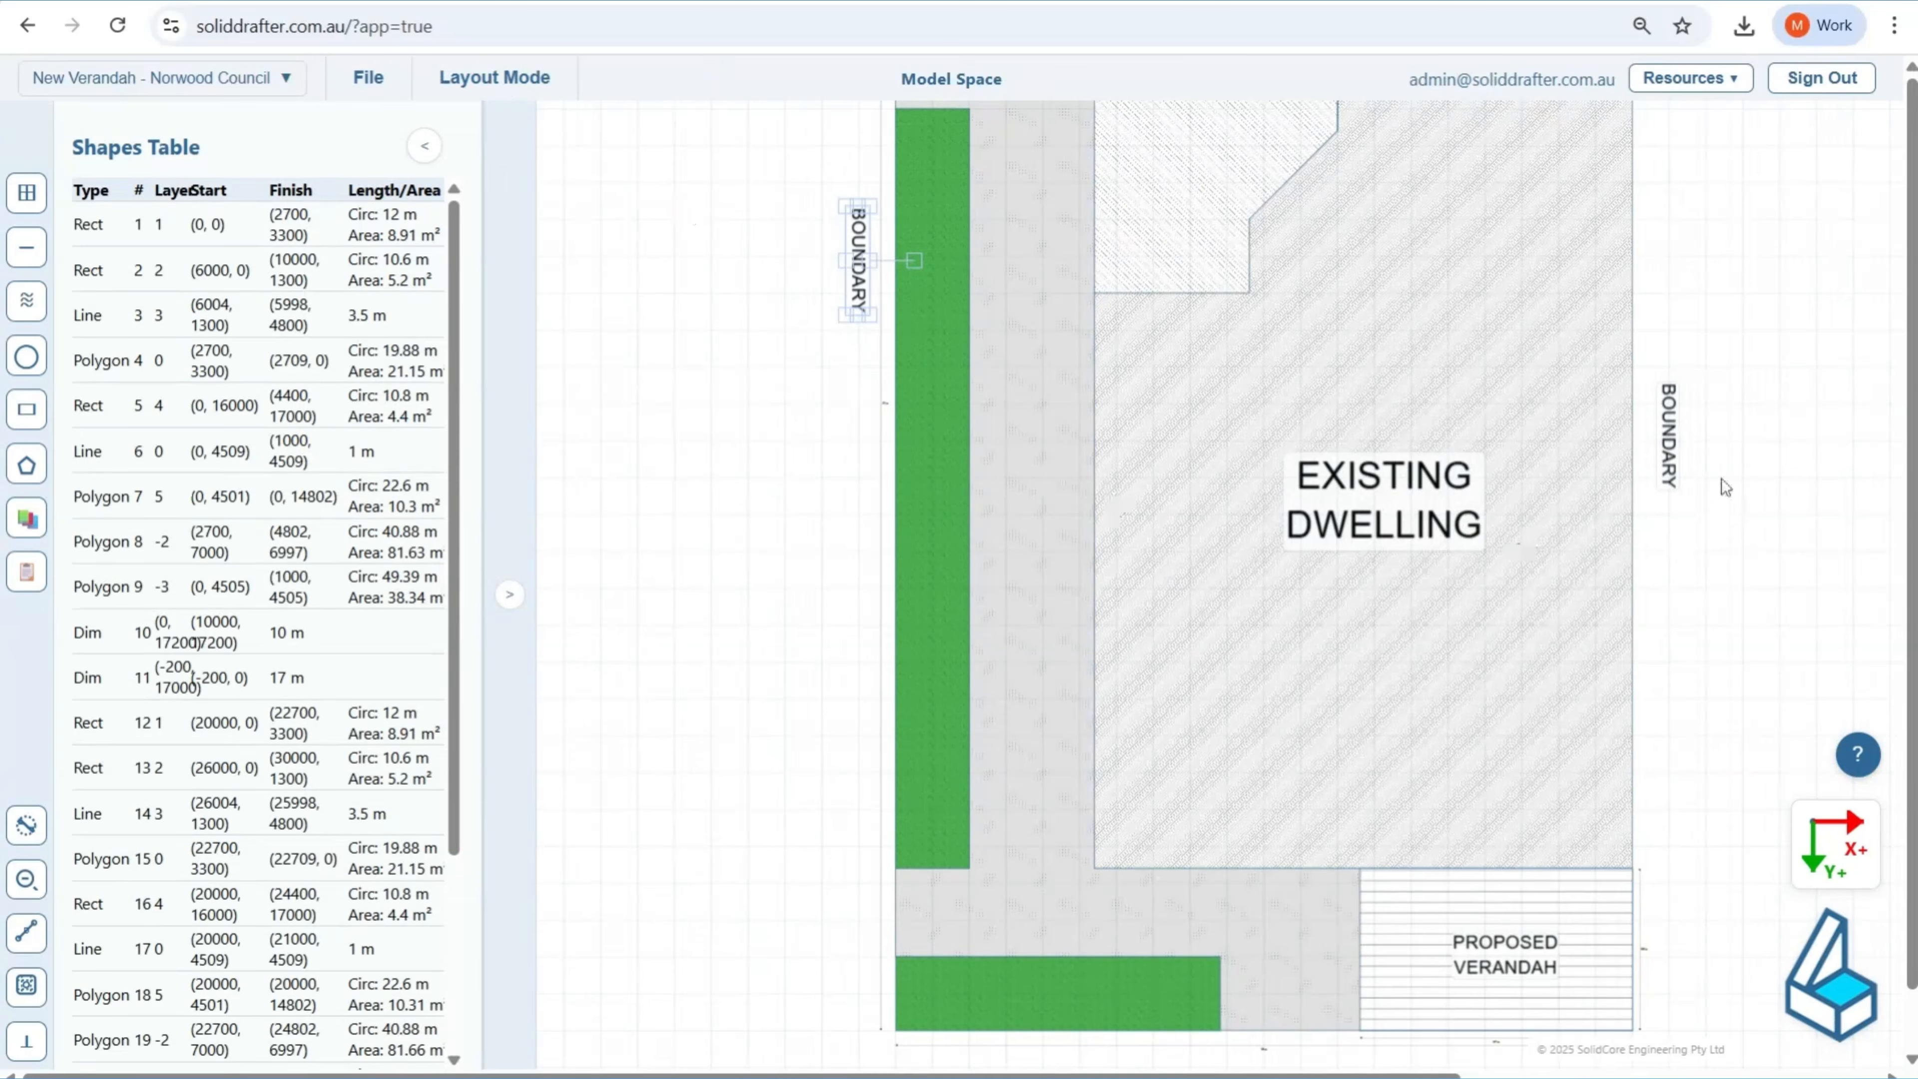
{"action": "left_click_drag", "start_coordinate": [1679, 423], "coordinate": [1664, 268]}
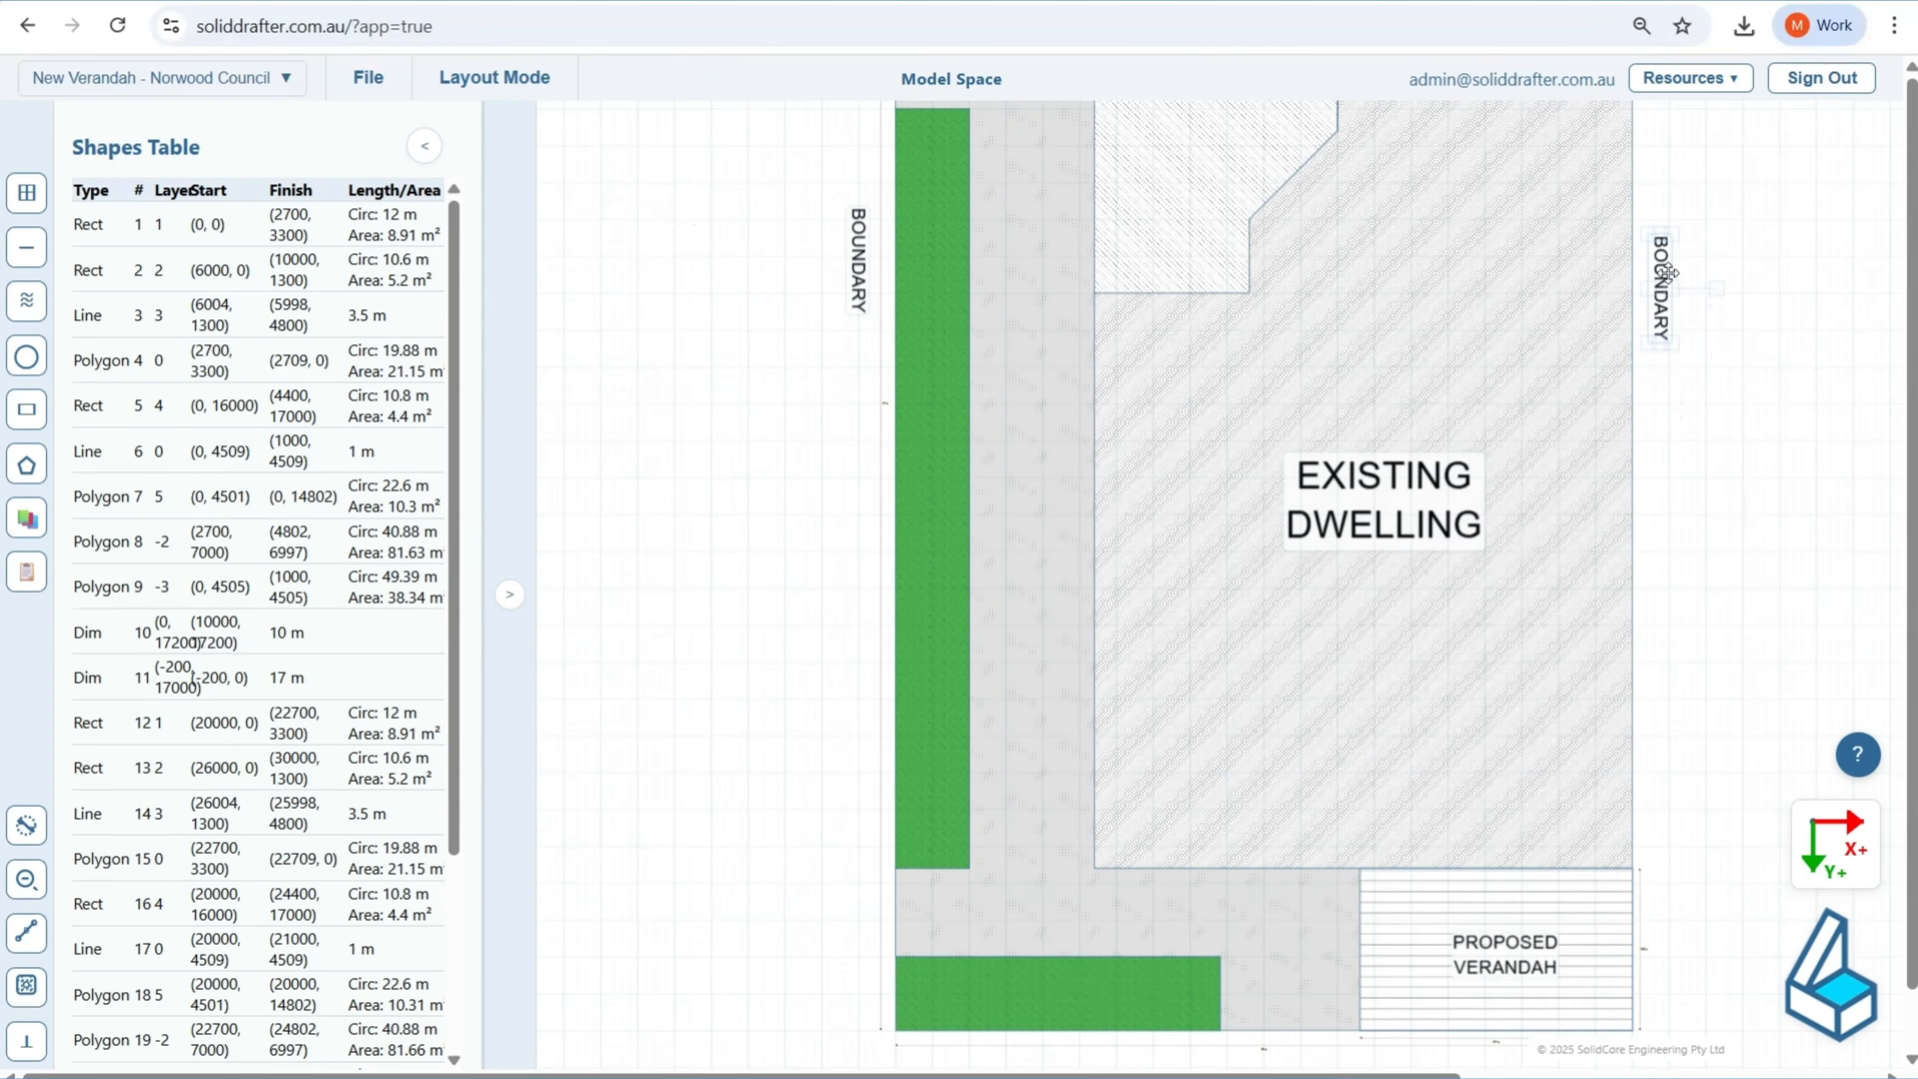
Move the west BOUNDARY label of the existing site plan upward, clear of the middle of the 17 m dimension
{"action": "left_click", "coordinate": [650, 433]}
{"action": "middle_click_drag", "start_coordinate": [1427, 699], "coordinate": [731, 1058]}
{"action": "middle_click_drag", "start_coordinate": [907, 830], "coordinate": [1698, 671]}
{"action": "left_click_drag", "start_coordinate": [846, 674], "coordinate": [854, 555]}
{"action": "left_click", "coordinate": [833, 772]}
Move the south BOUNDARY label of the existing site plan further below the 10 m dimension line and review the layout
{"action": "middle_click_drag", "start_coordinate": [1131, 920], "coordinate": [817, 266]}
{"action": "scroll", "coordinate": [962, 701], "scroll_direction": "up", "scroll_amount": 4}
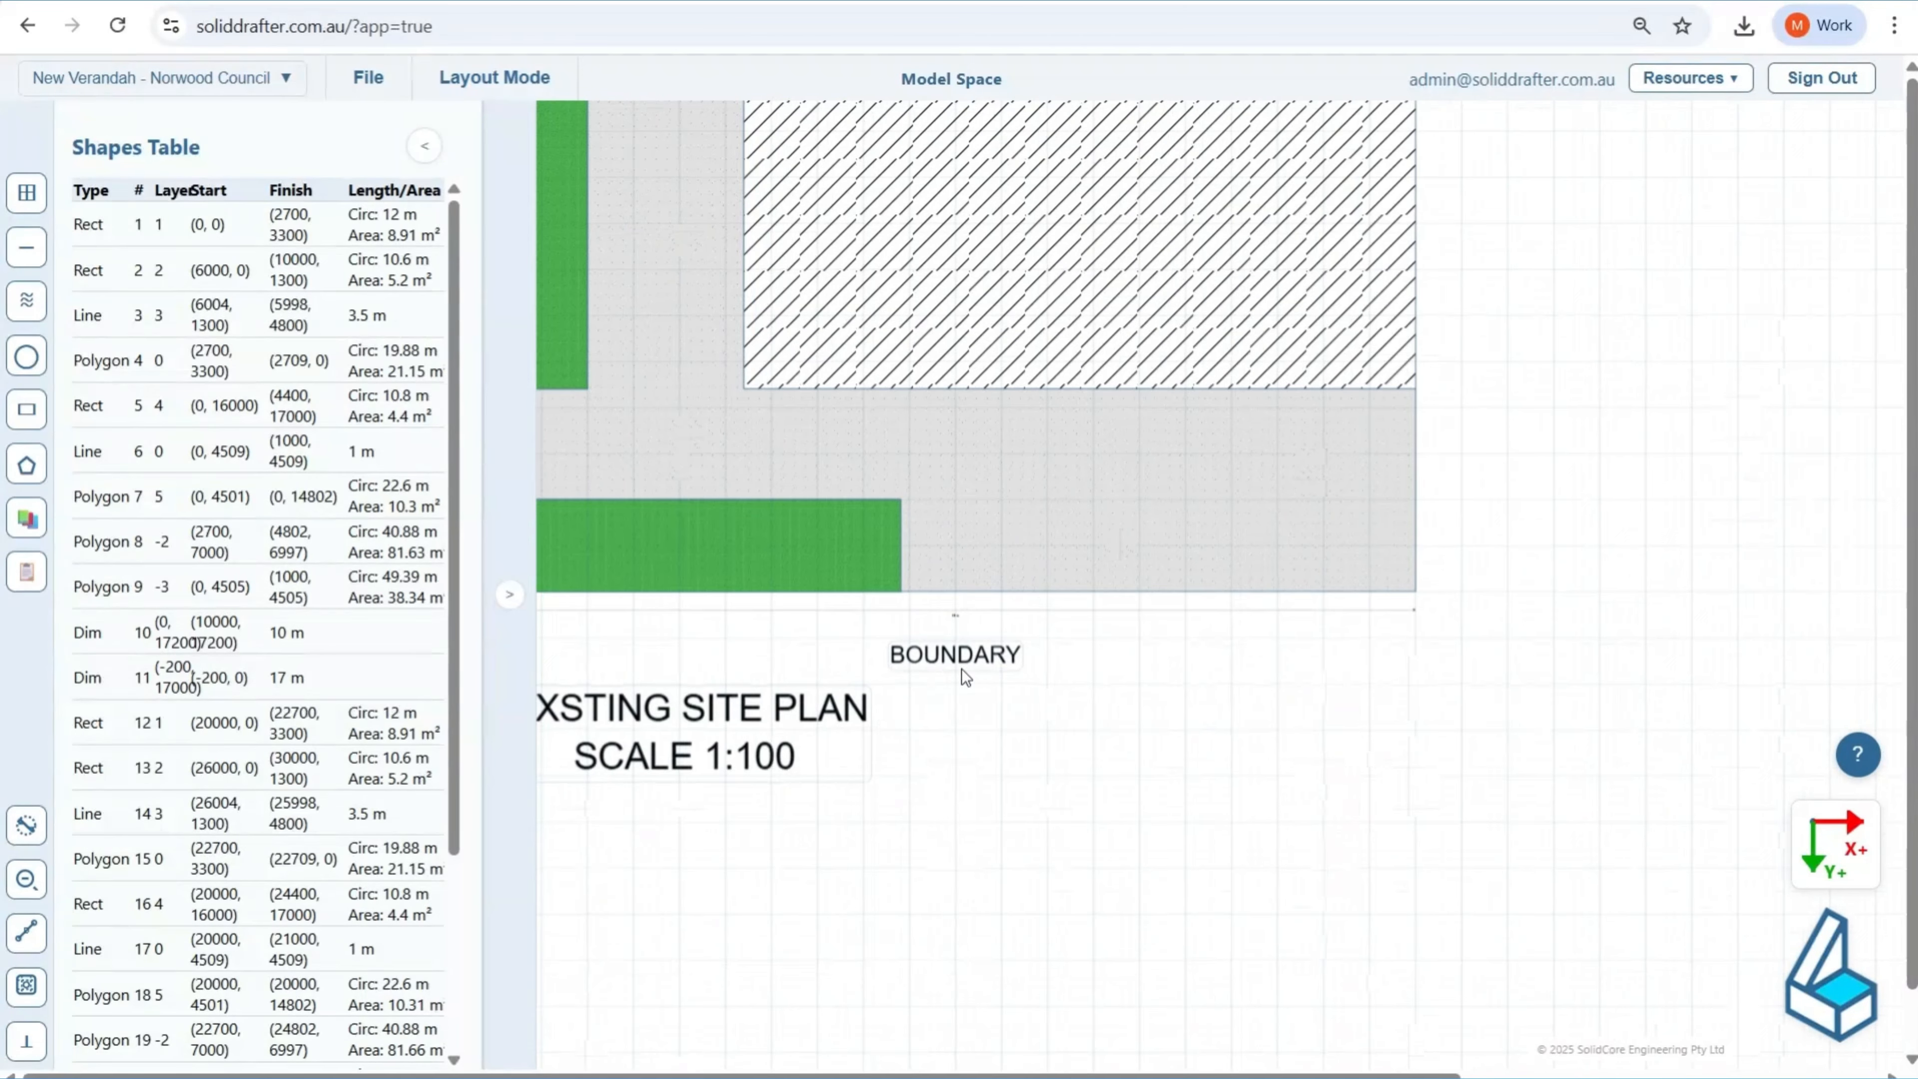
{"action": "left_click_drag", "start_coordinate": [957, 644], "coordinate": [978, 724]}
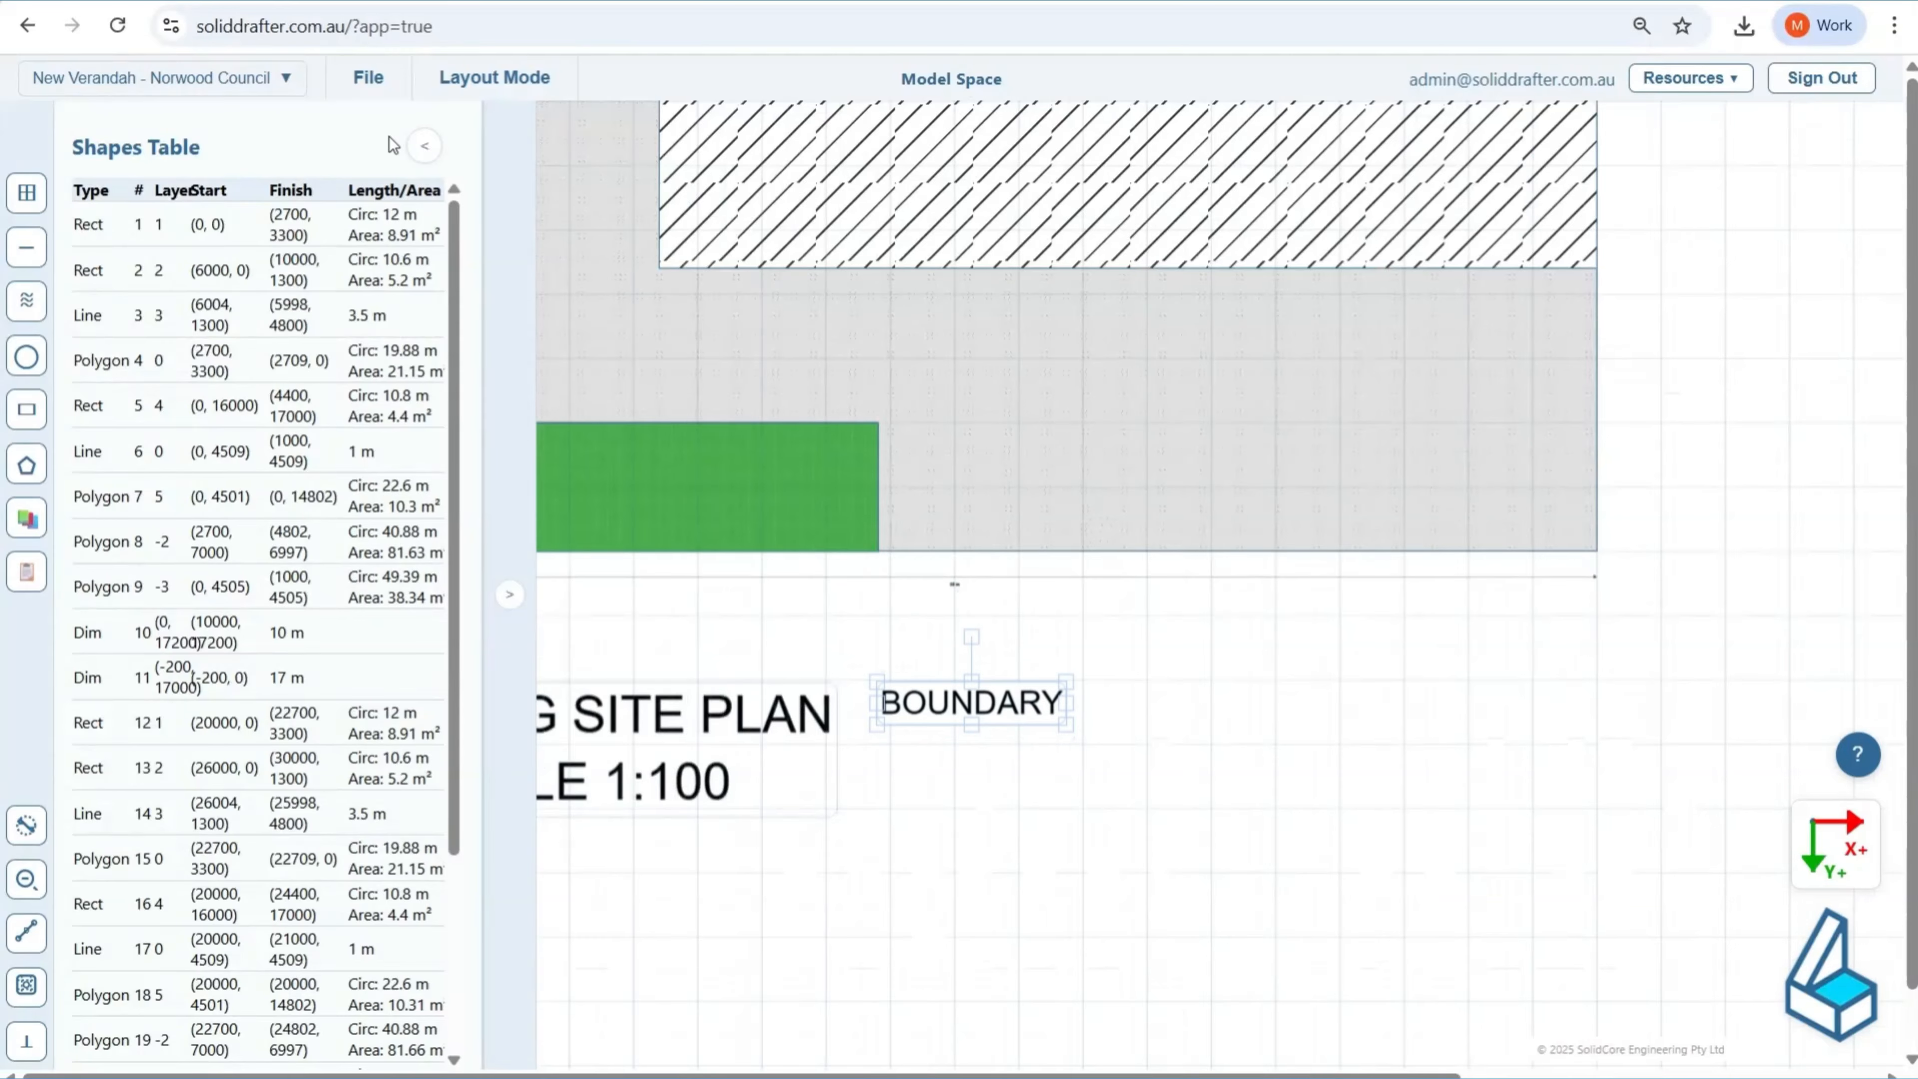
{"action": "left_click", "coordinate": [490, 78]}
{"action": "scroll", "coordinate": [210, 753], "scroll_direction": "up", "scroll_amount": 2}
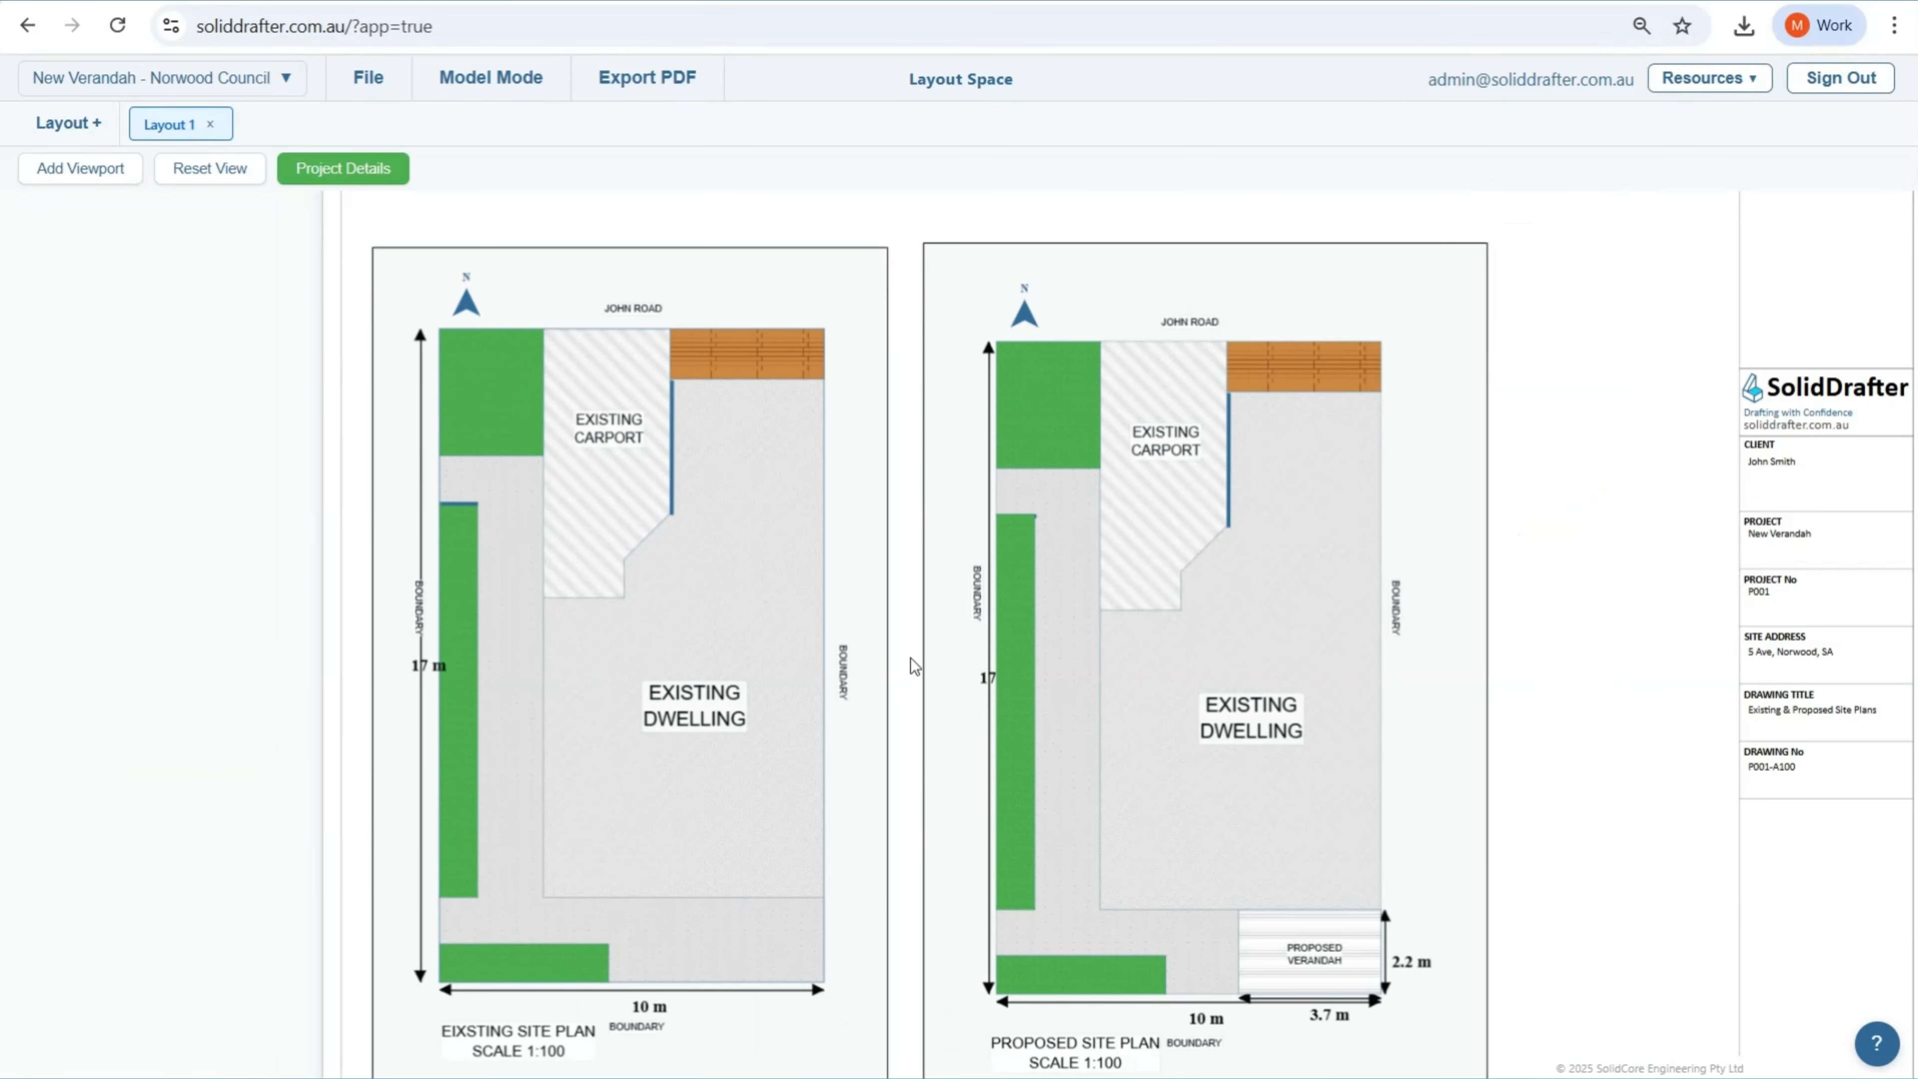
Select the proposed site plan's 17 m dimension in model space and check how its label displays in the layout
{"action": "left_click", "coordinate": [519, 98]}
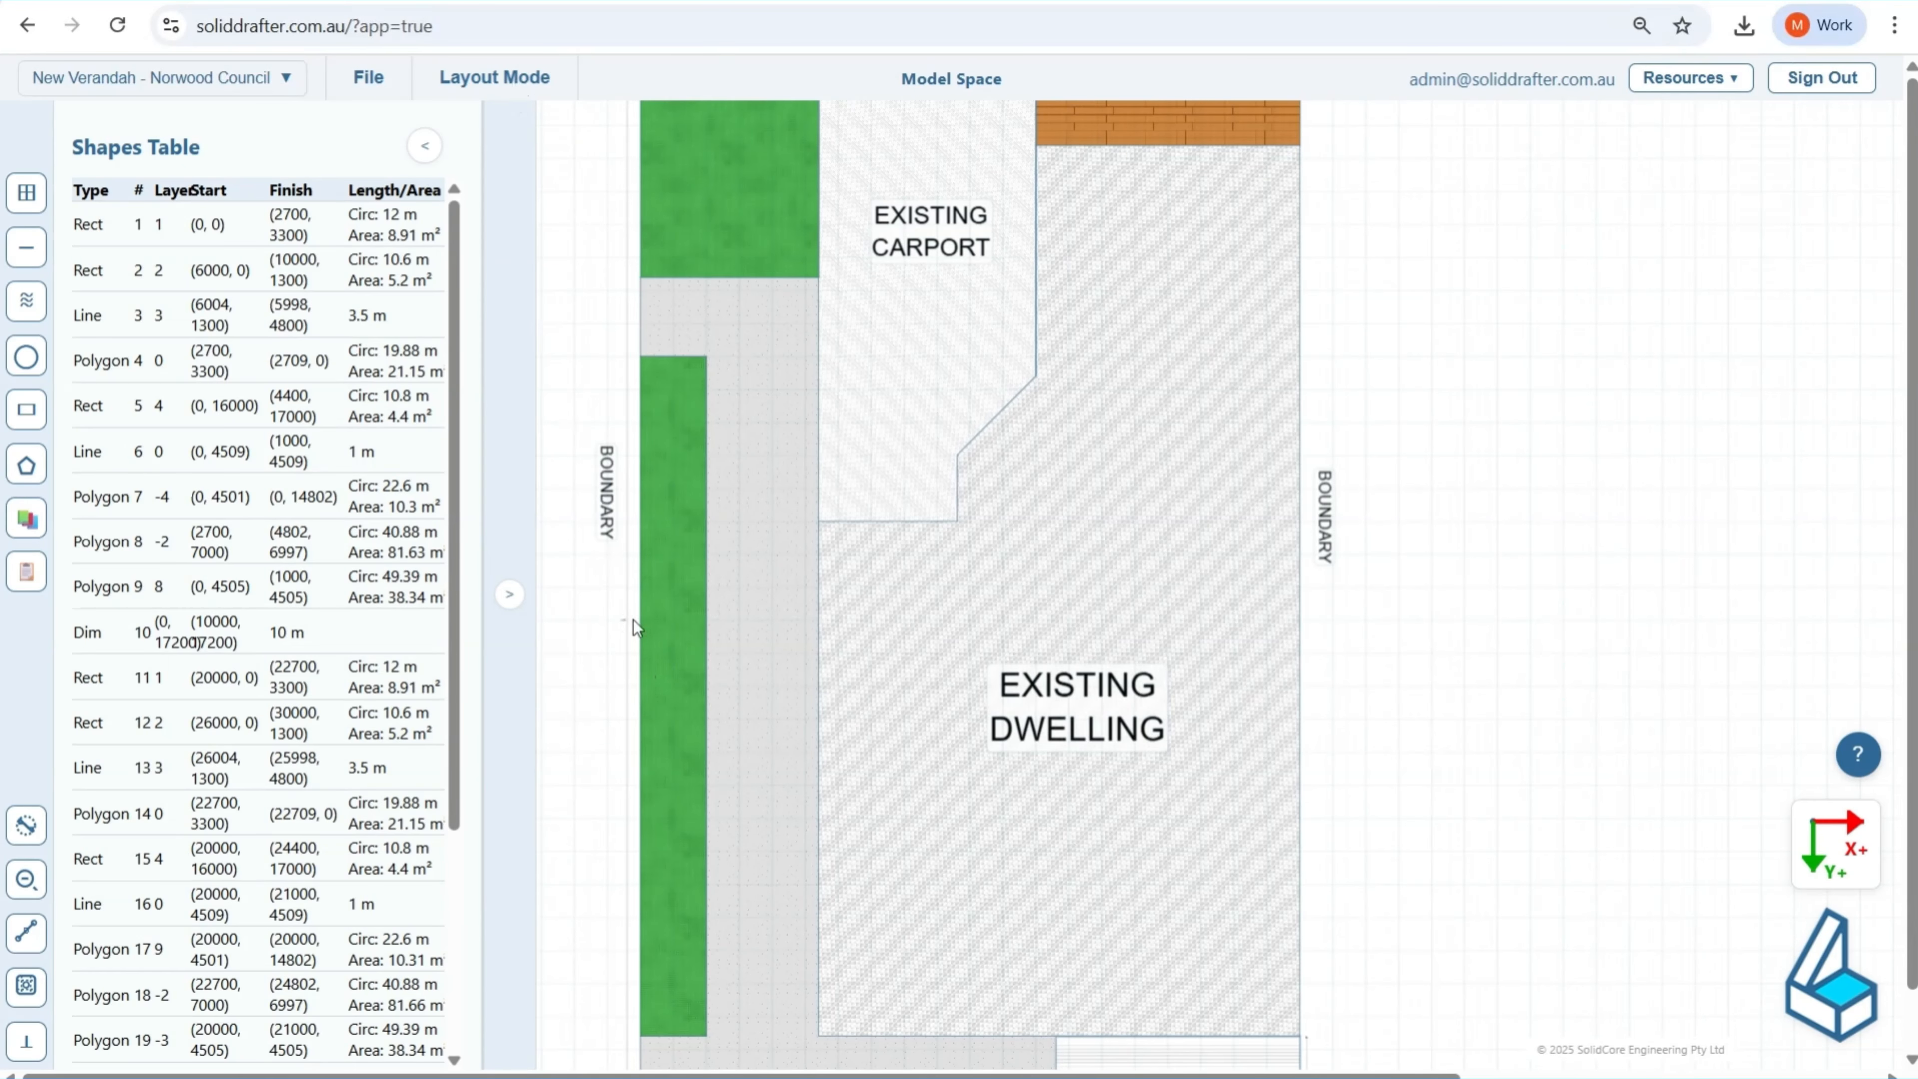
{"action": "left_click", "coordinate": [609, 641]}
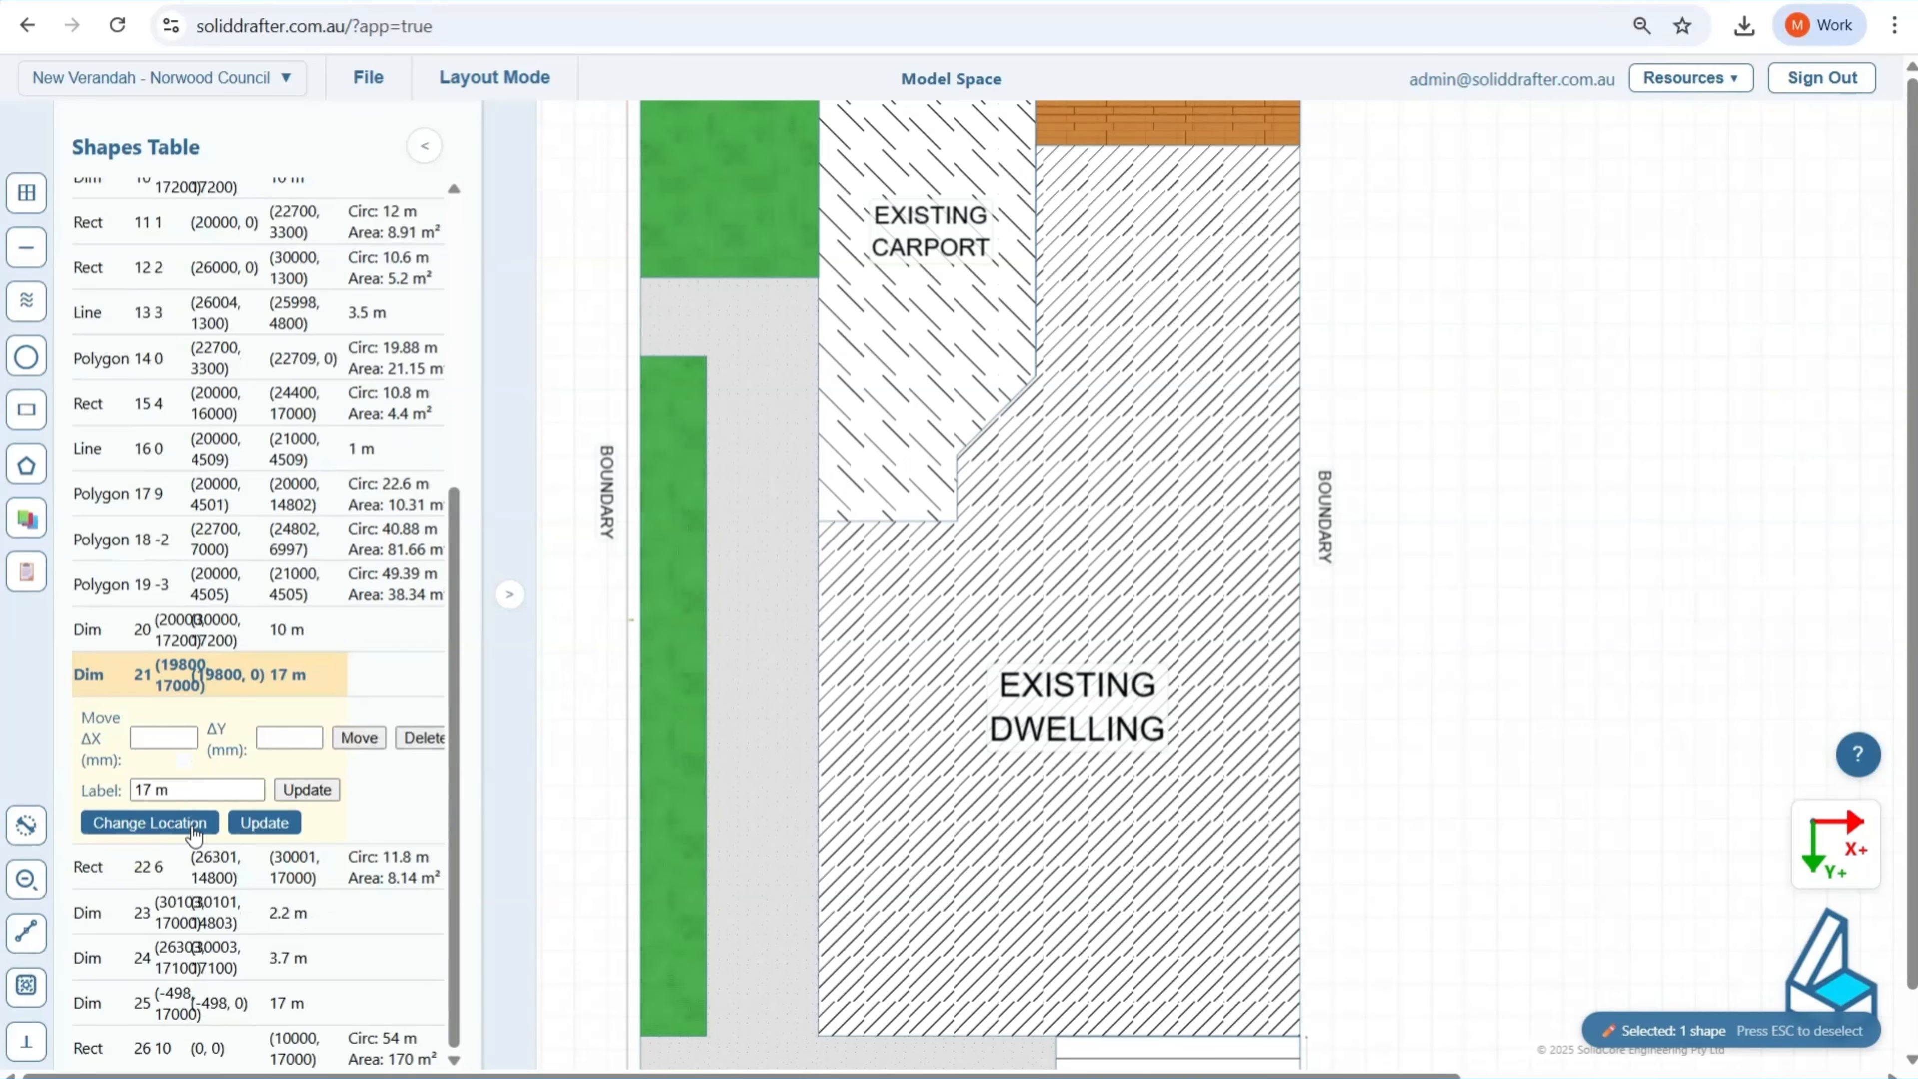
{"action": "left_click", "coordinate": [483, 82]}
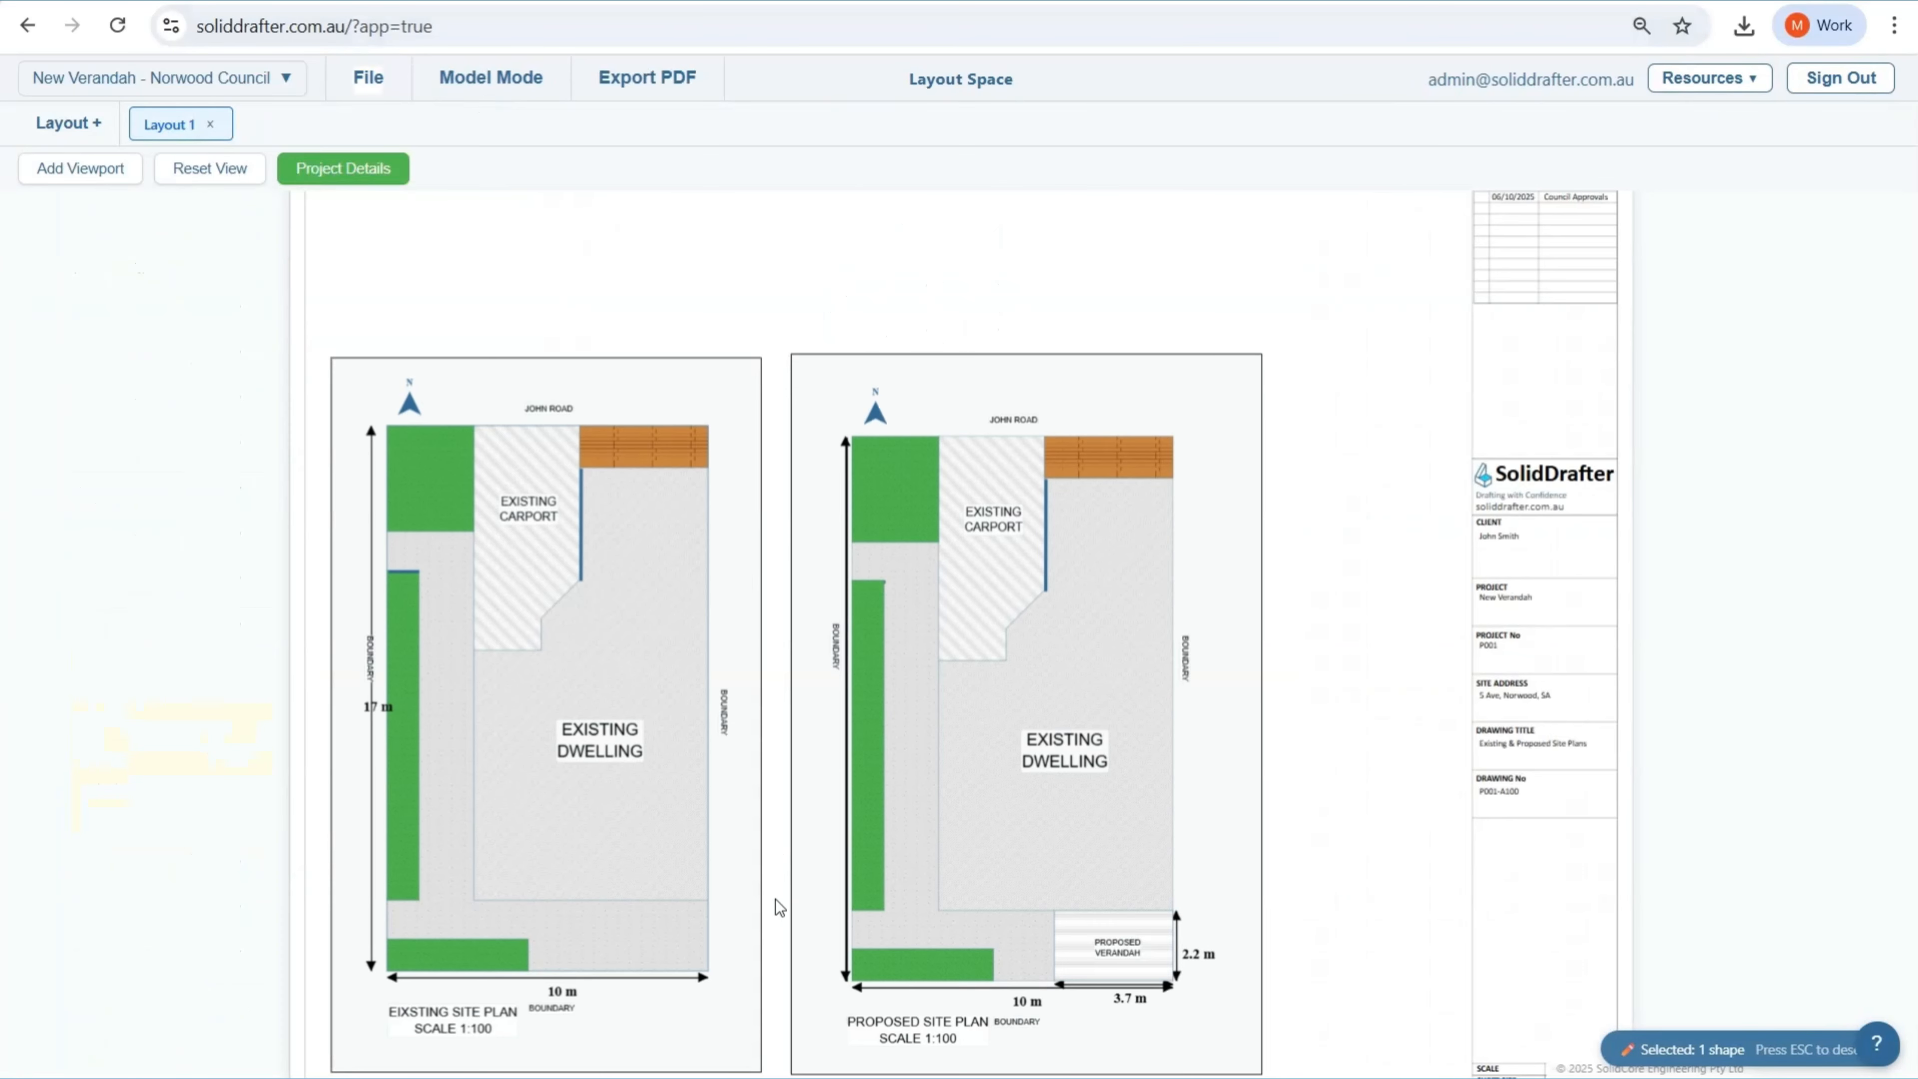
{"action": "left_click", "coordinate": [524, 89]}
{"action": "scroll", "coordinate": [343, 820], "scroll_direction": "down", "scroll_amount": 5}
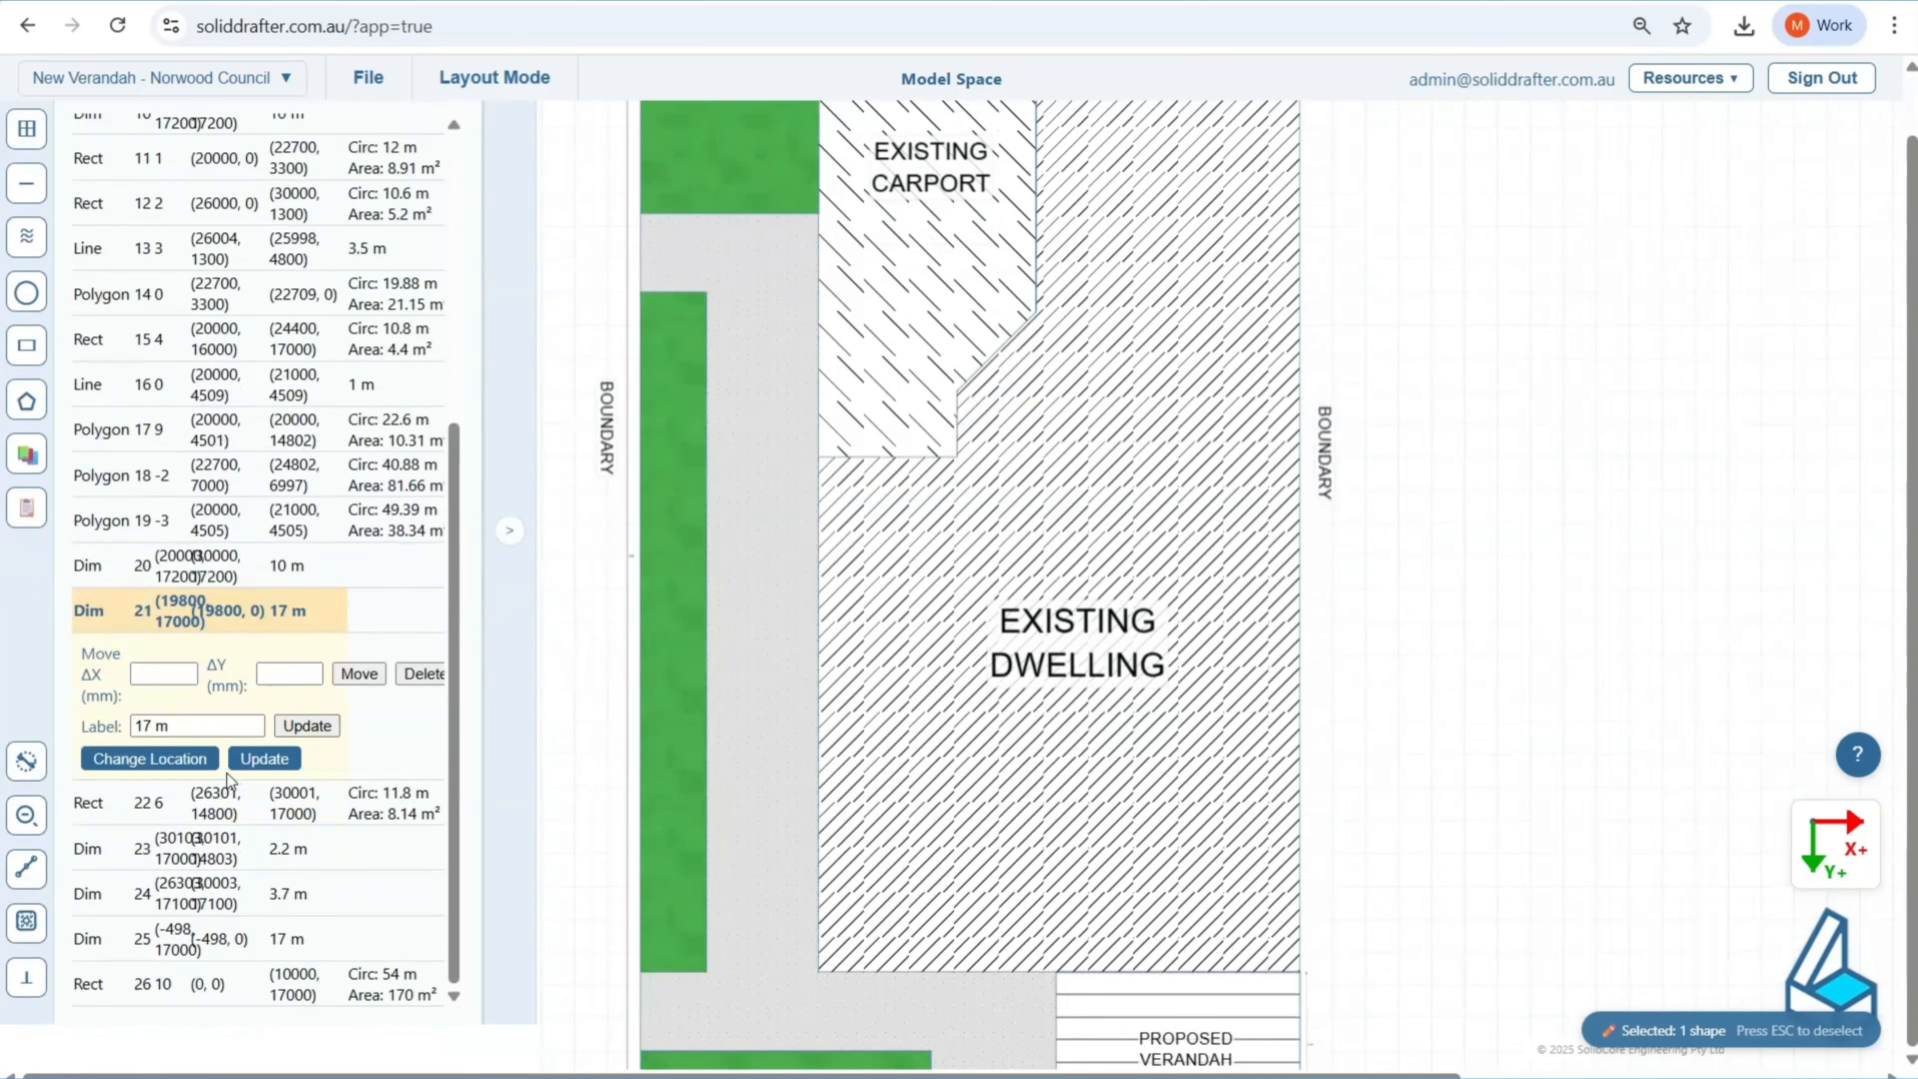
{"action": "left_click", "coordinate": [492, 78]}
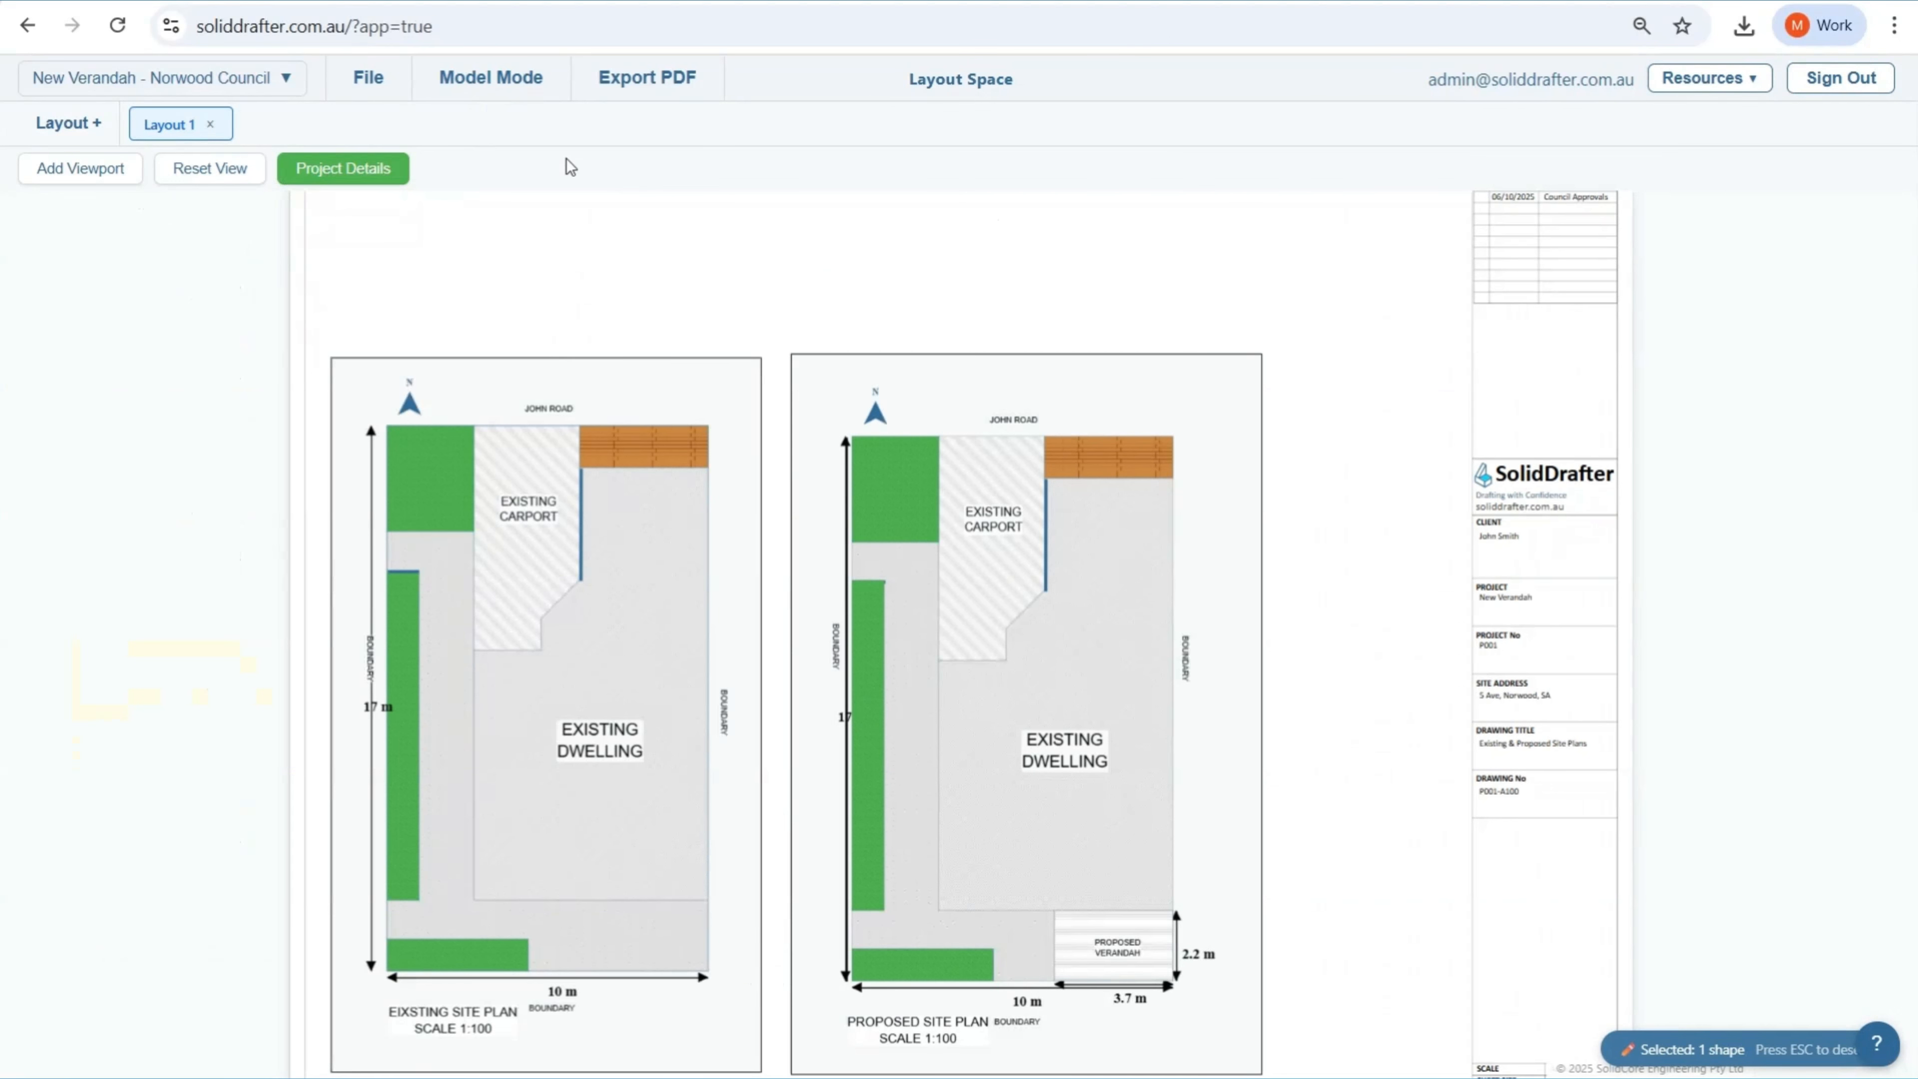
Send the long green area on the west side of the proposed site plan to the back and check the layout
{"action": "left_click", "coordinate": [506, 97]}
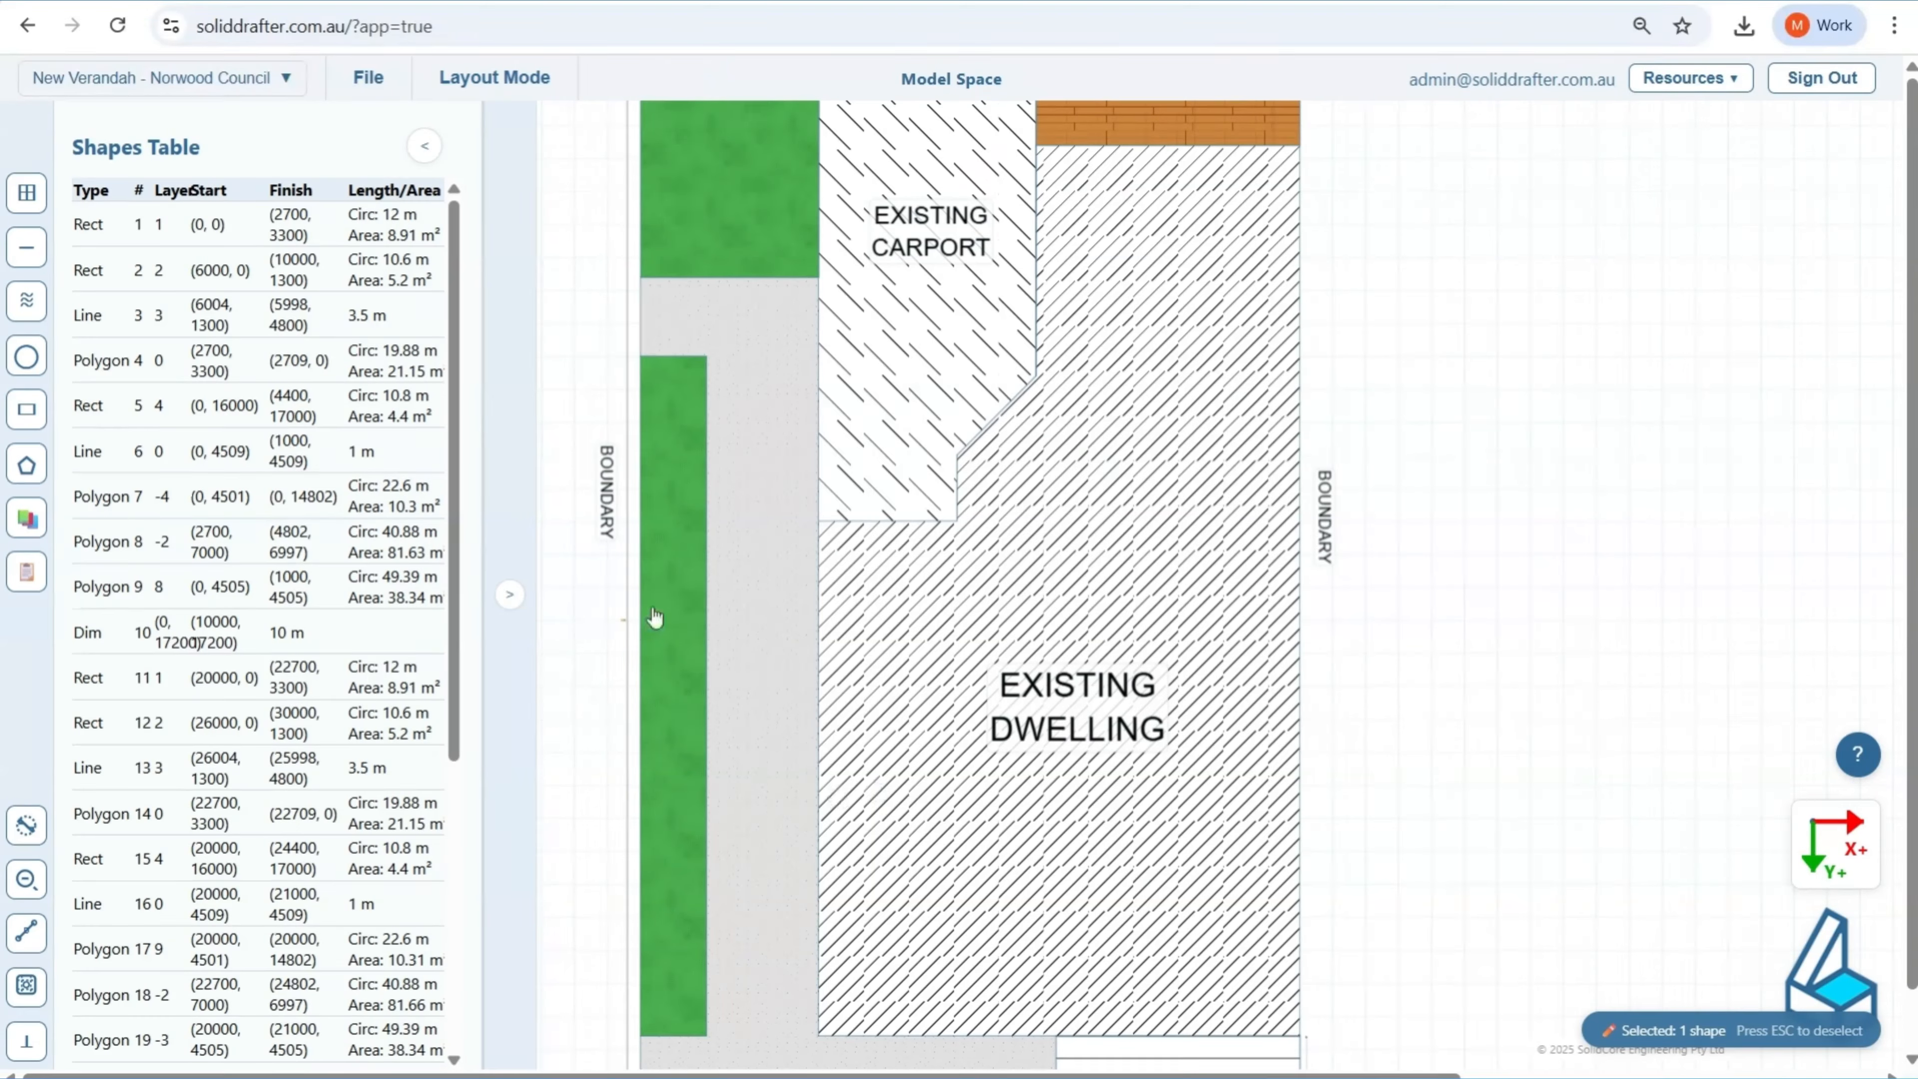
{"action": "left_click", "coordinate": [655, 618]}
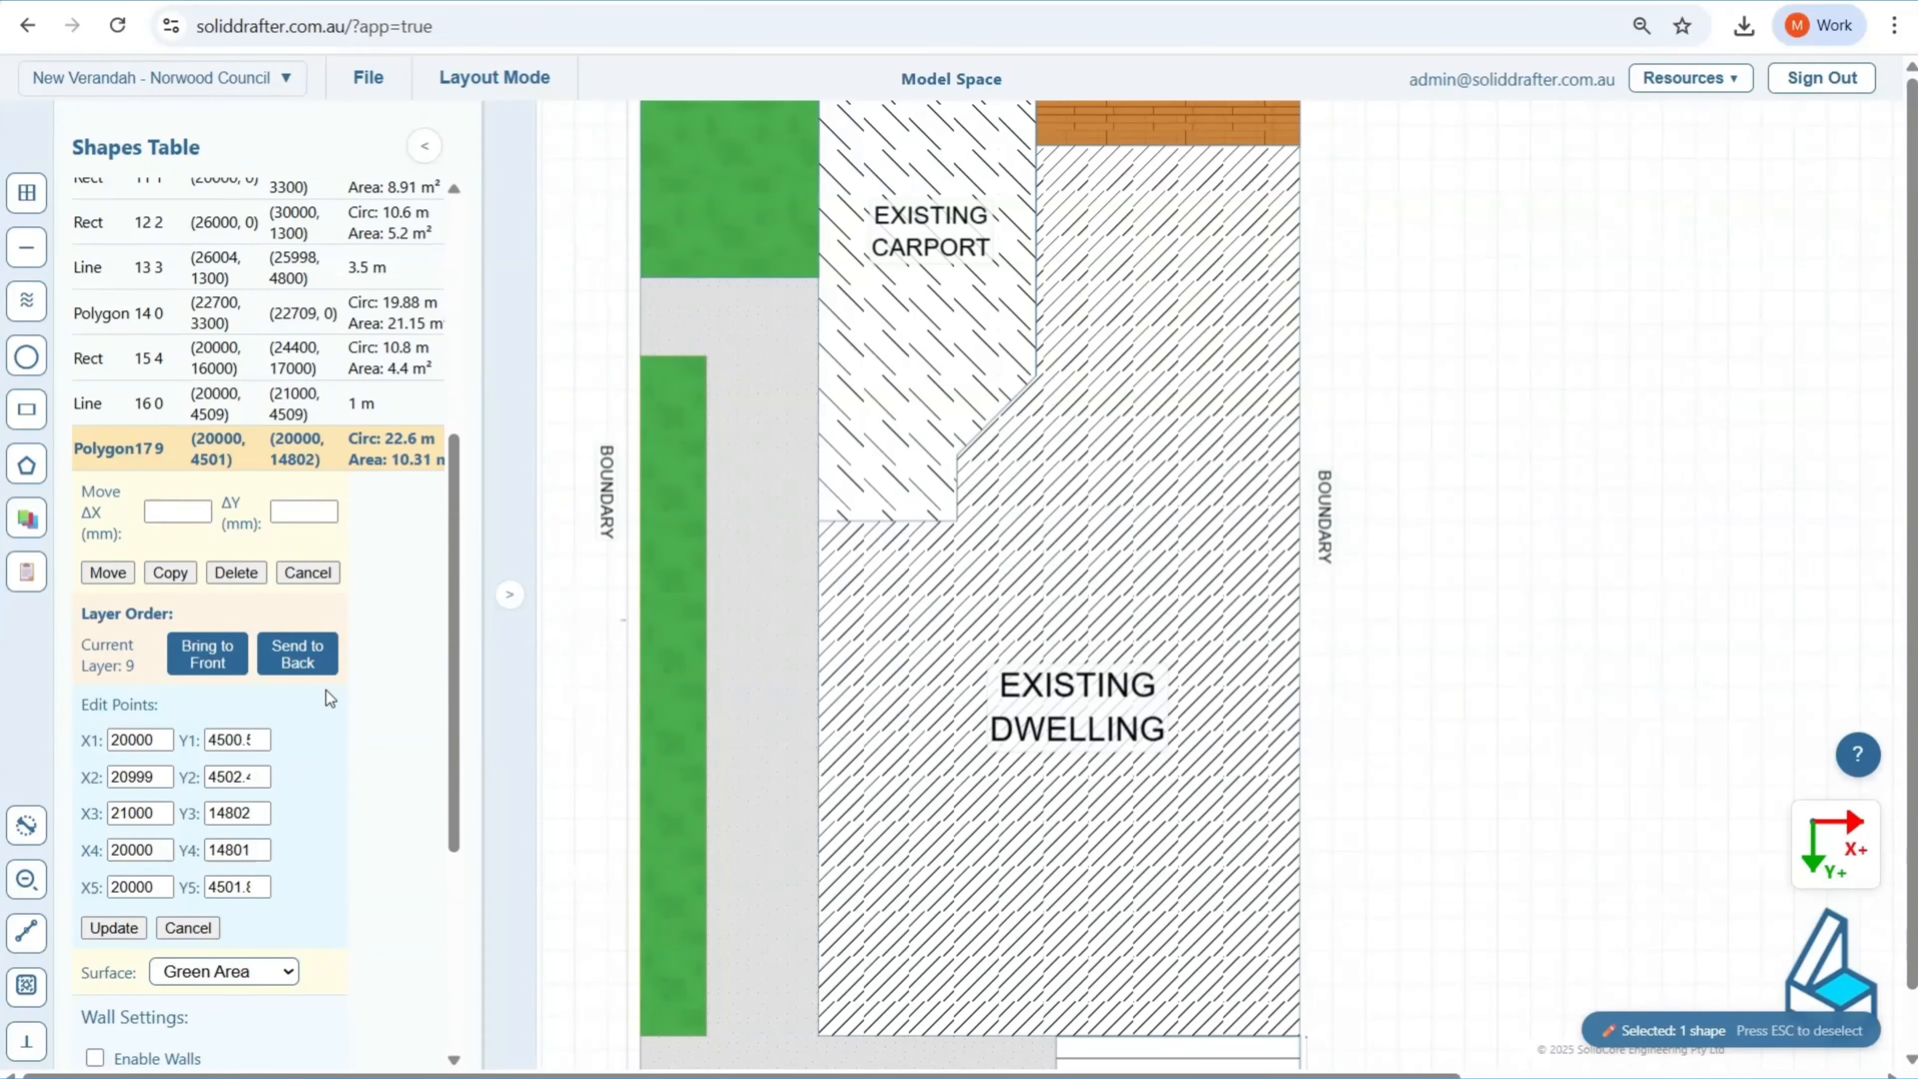
{"action": "left_click", "coordinate": [298, 654]}
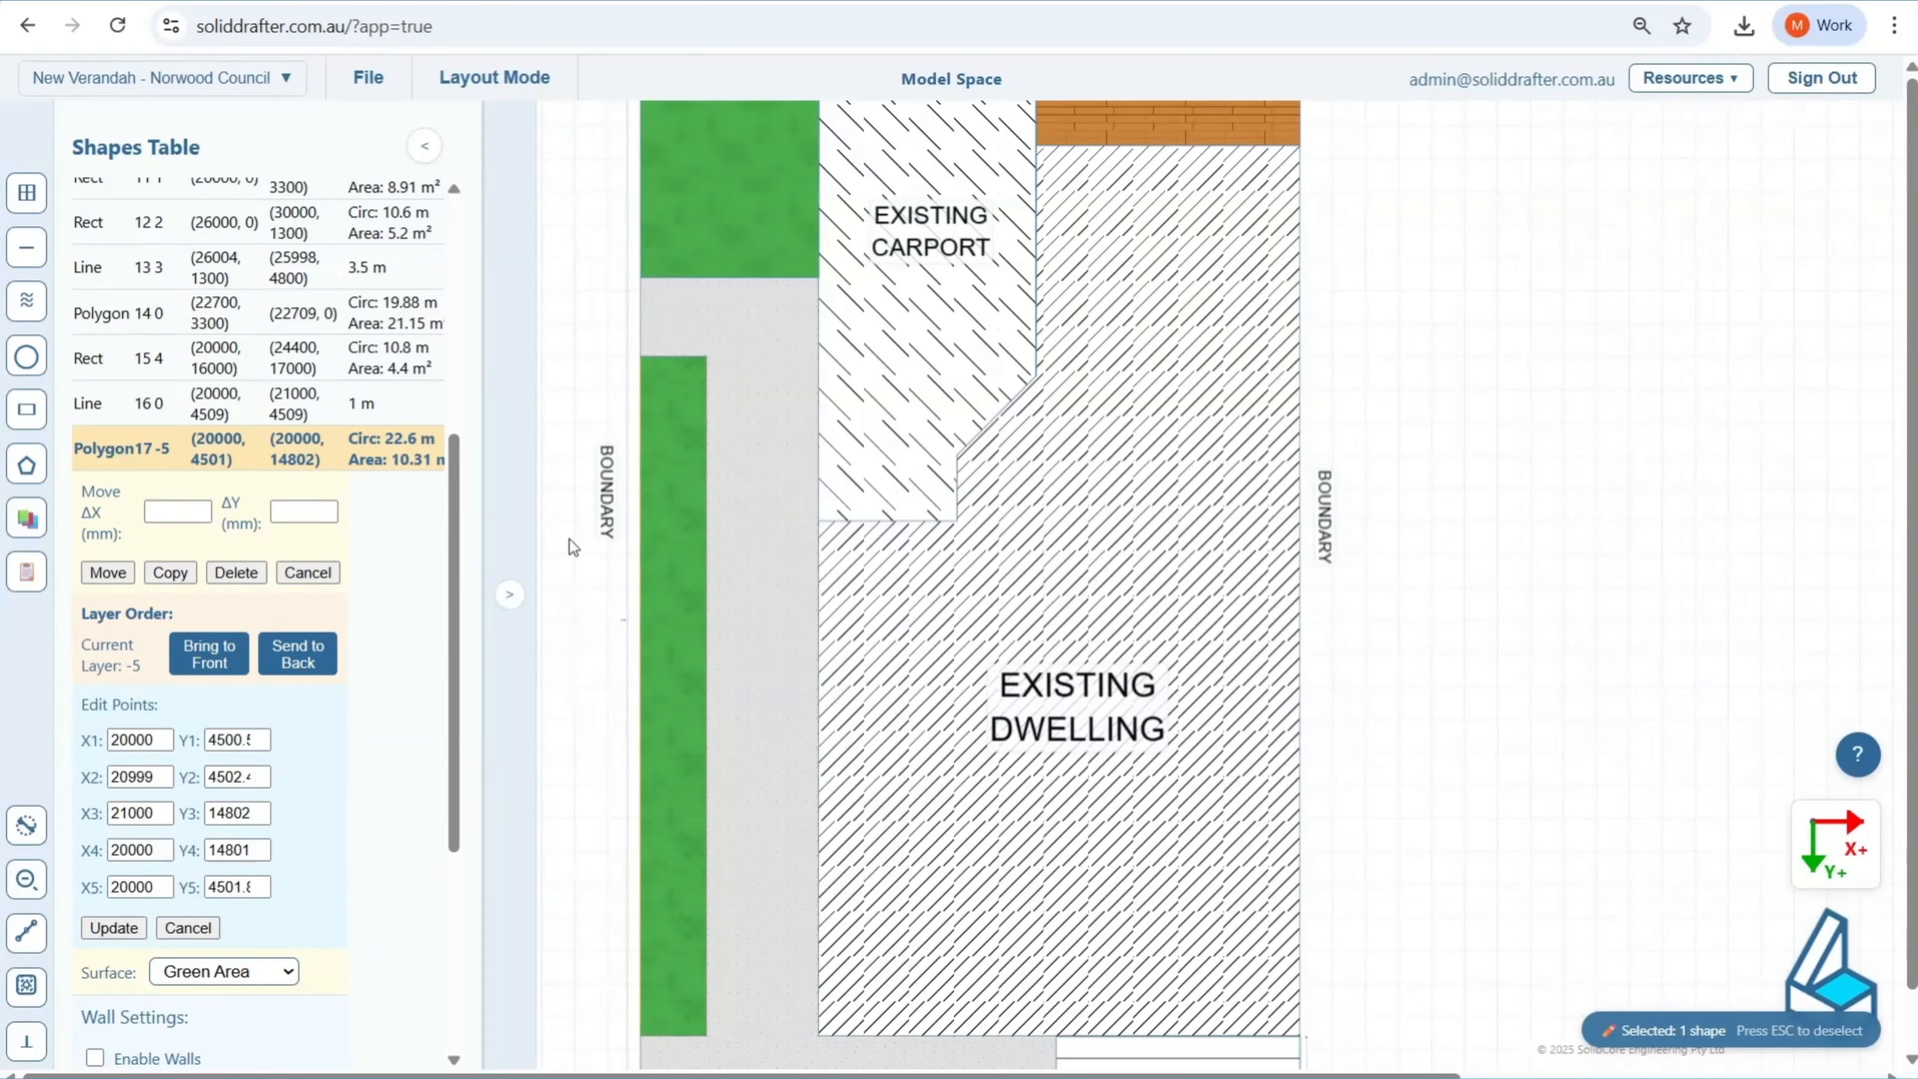
{"action": "left_click", "coordinate": [623, 373]}
{"action": "left_click", "coordinate": [513, 84]}
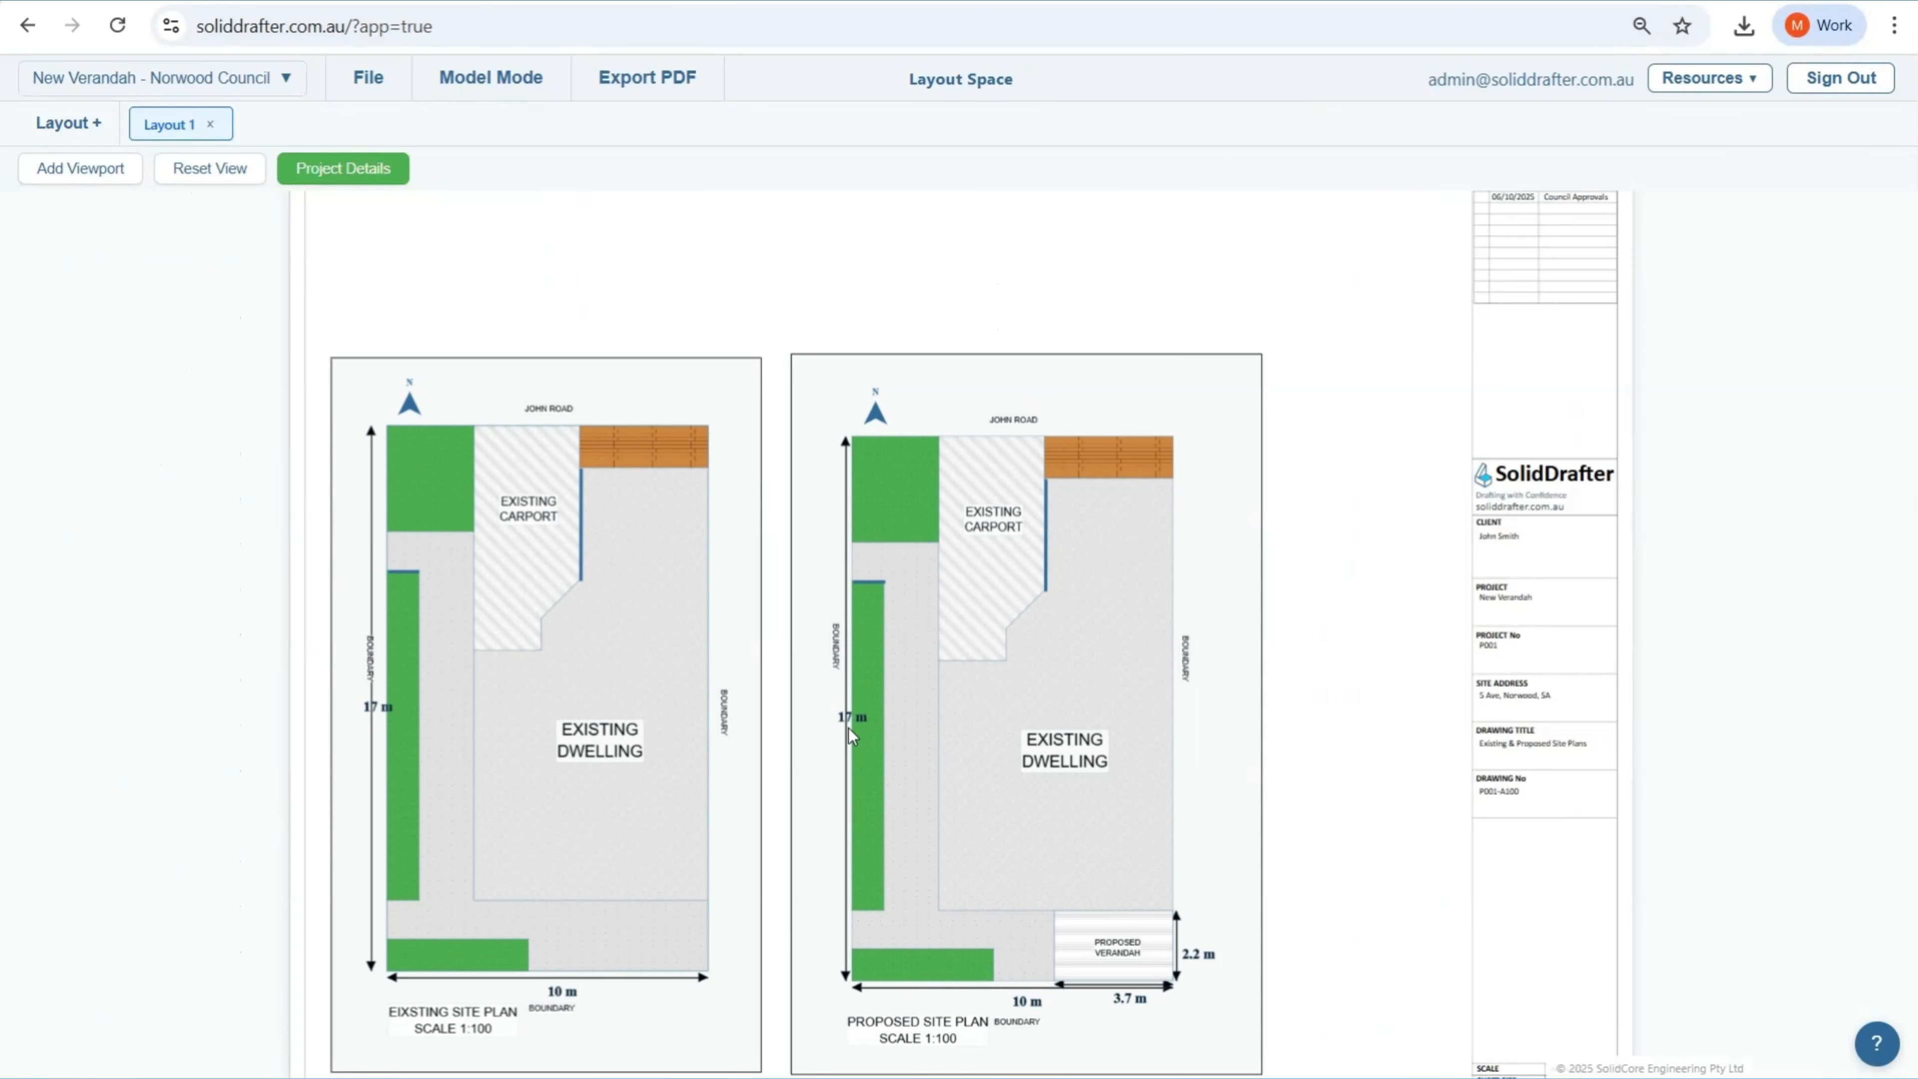
Move the proposed site plan's 17 m dimension horizontally to the west, away from the green area, and return to the layout
{"action": "left_click", "coordinate": [524, 94]}
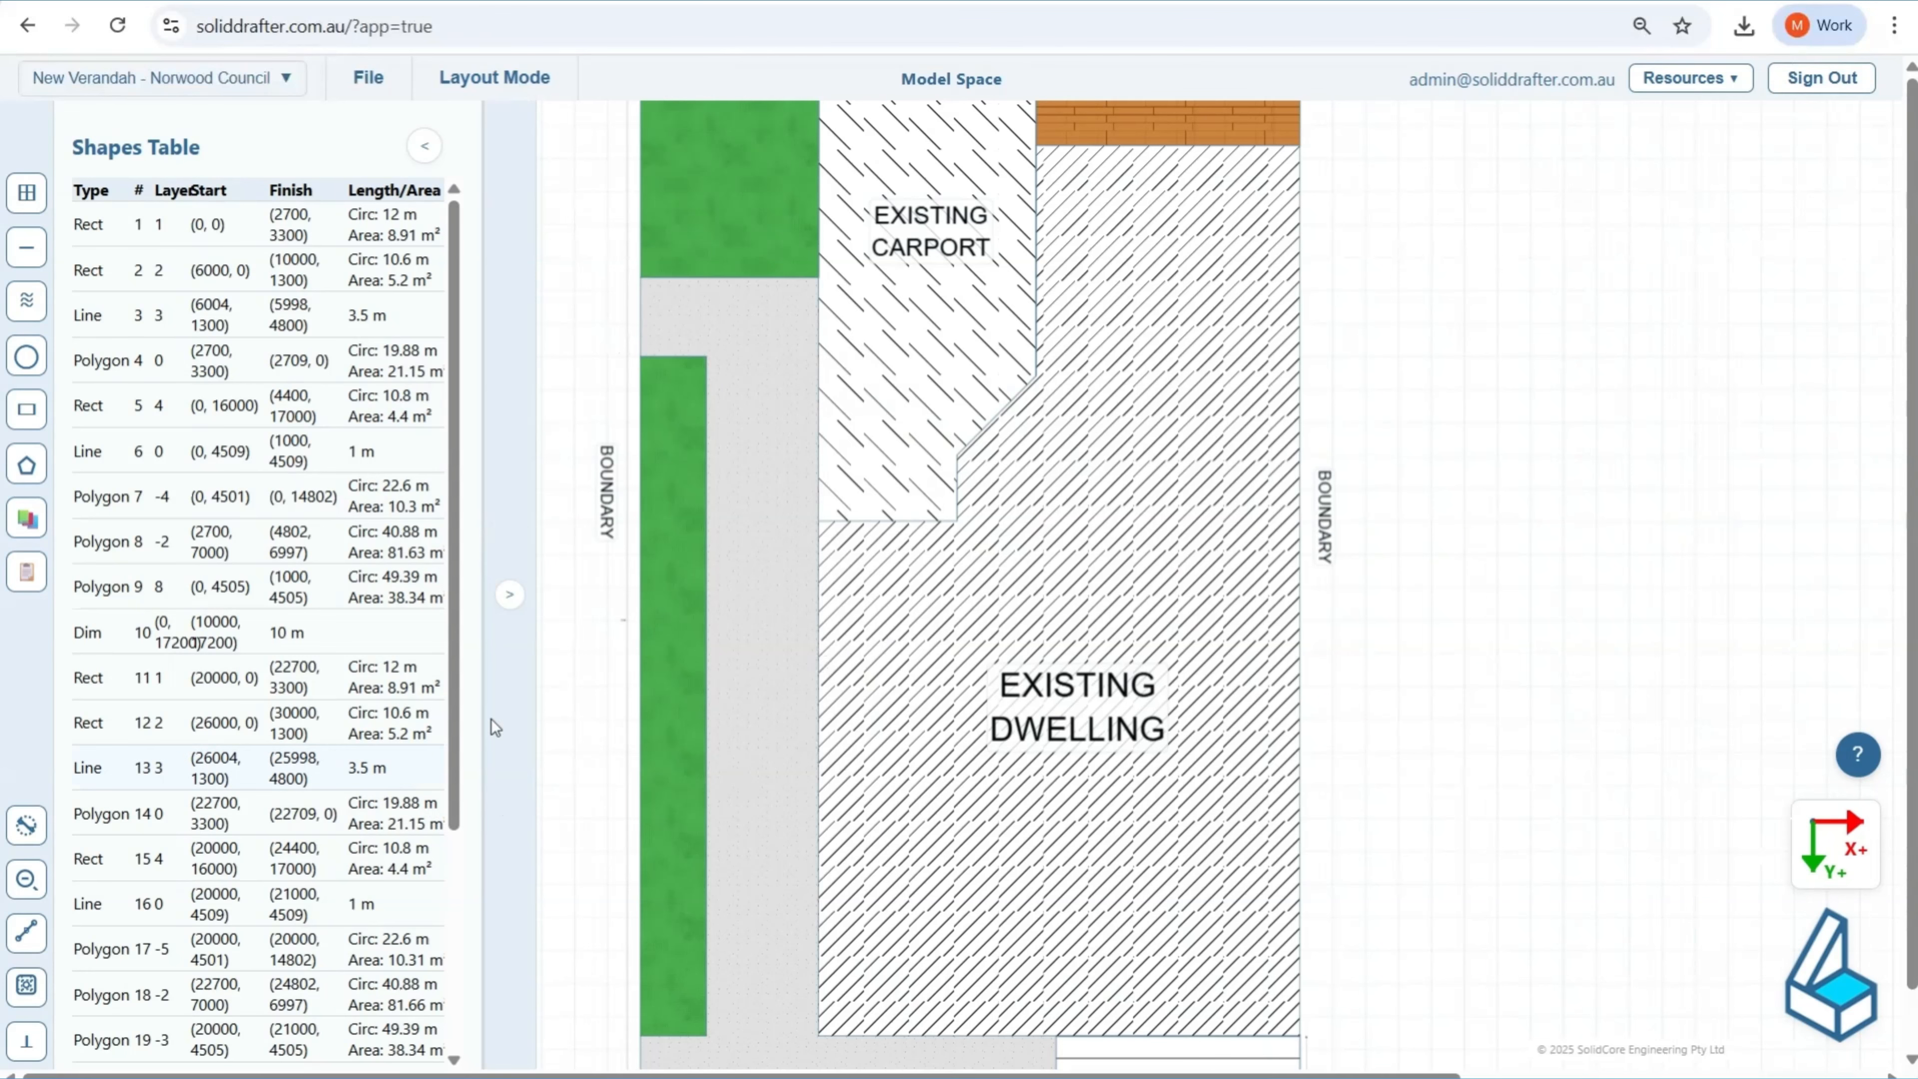
{"action": "left_click", "coordinate": [625, 636]}
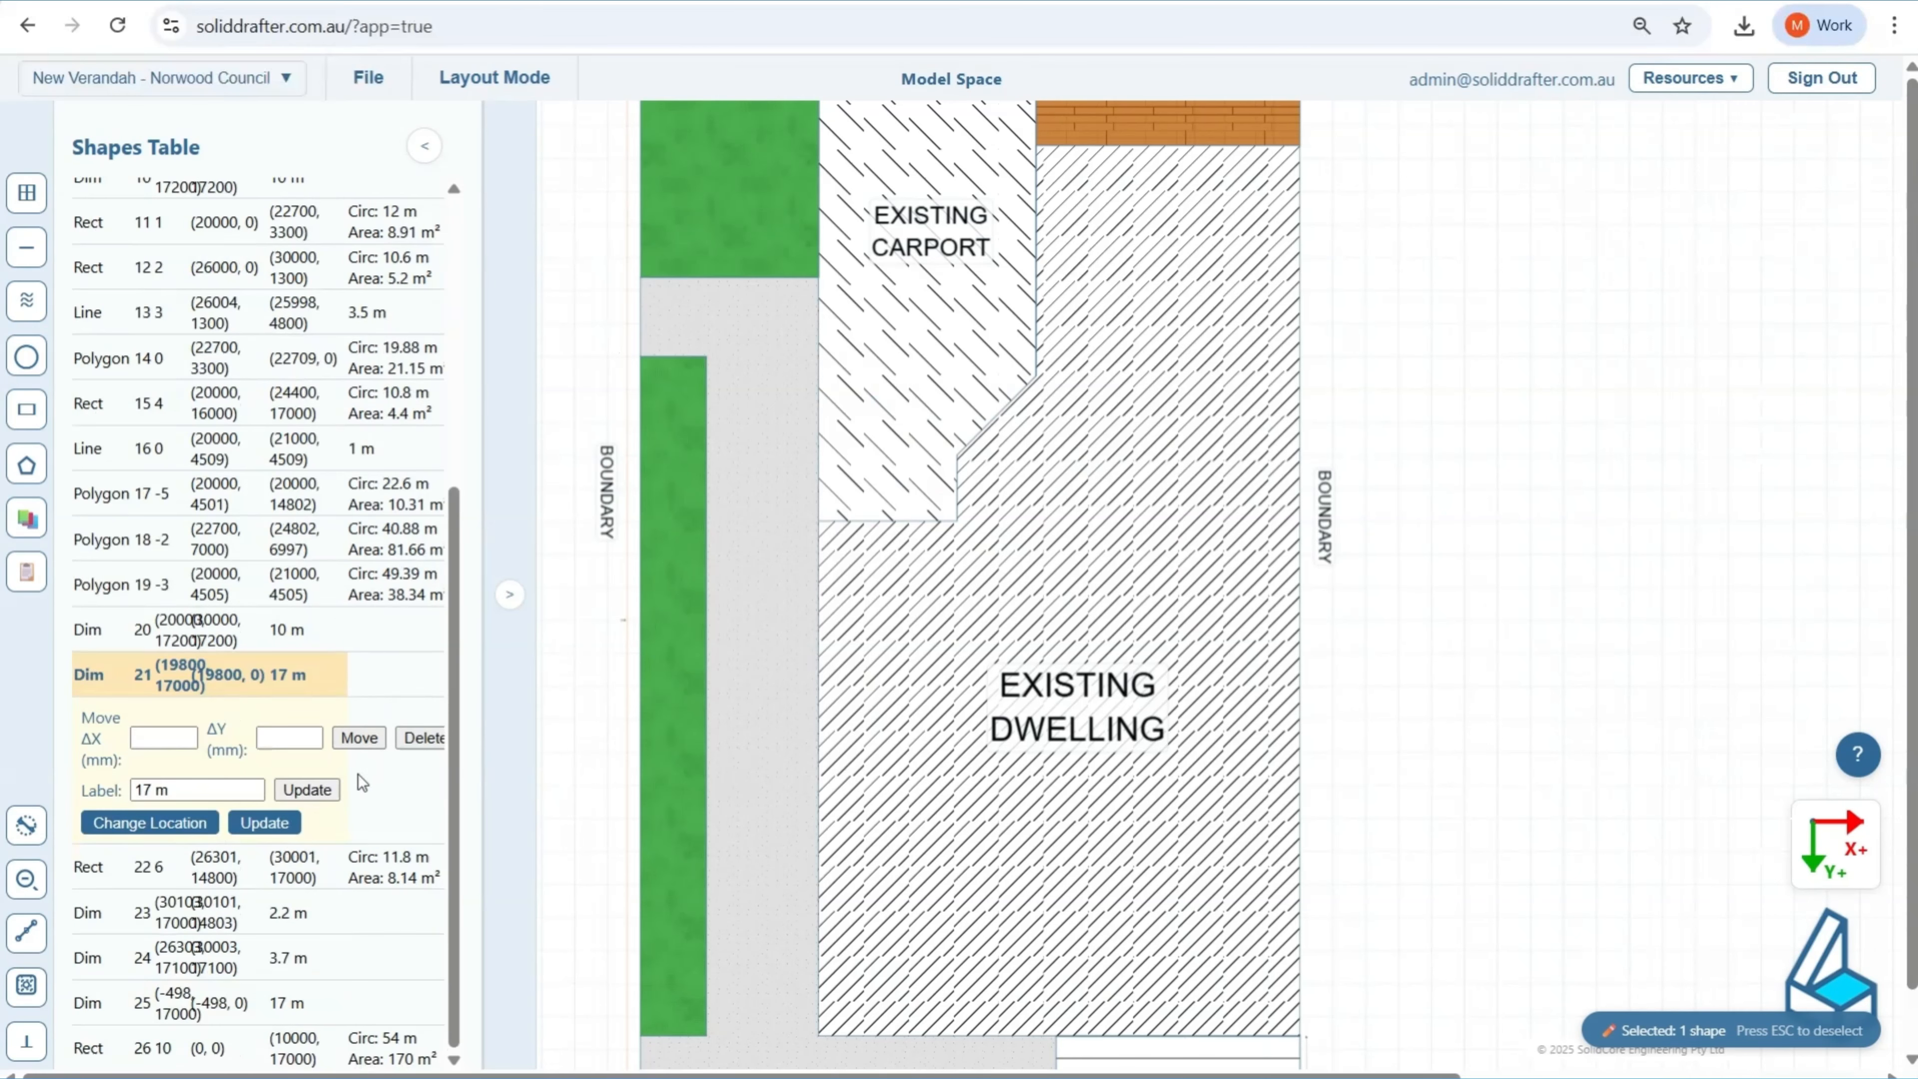
{"action": "left_click", "coordinate": [153, 746]}
{"action": "left_click", "coordinate": [359, 737]}
{"action": "left_click", "coordinate": [448, 81]}
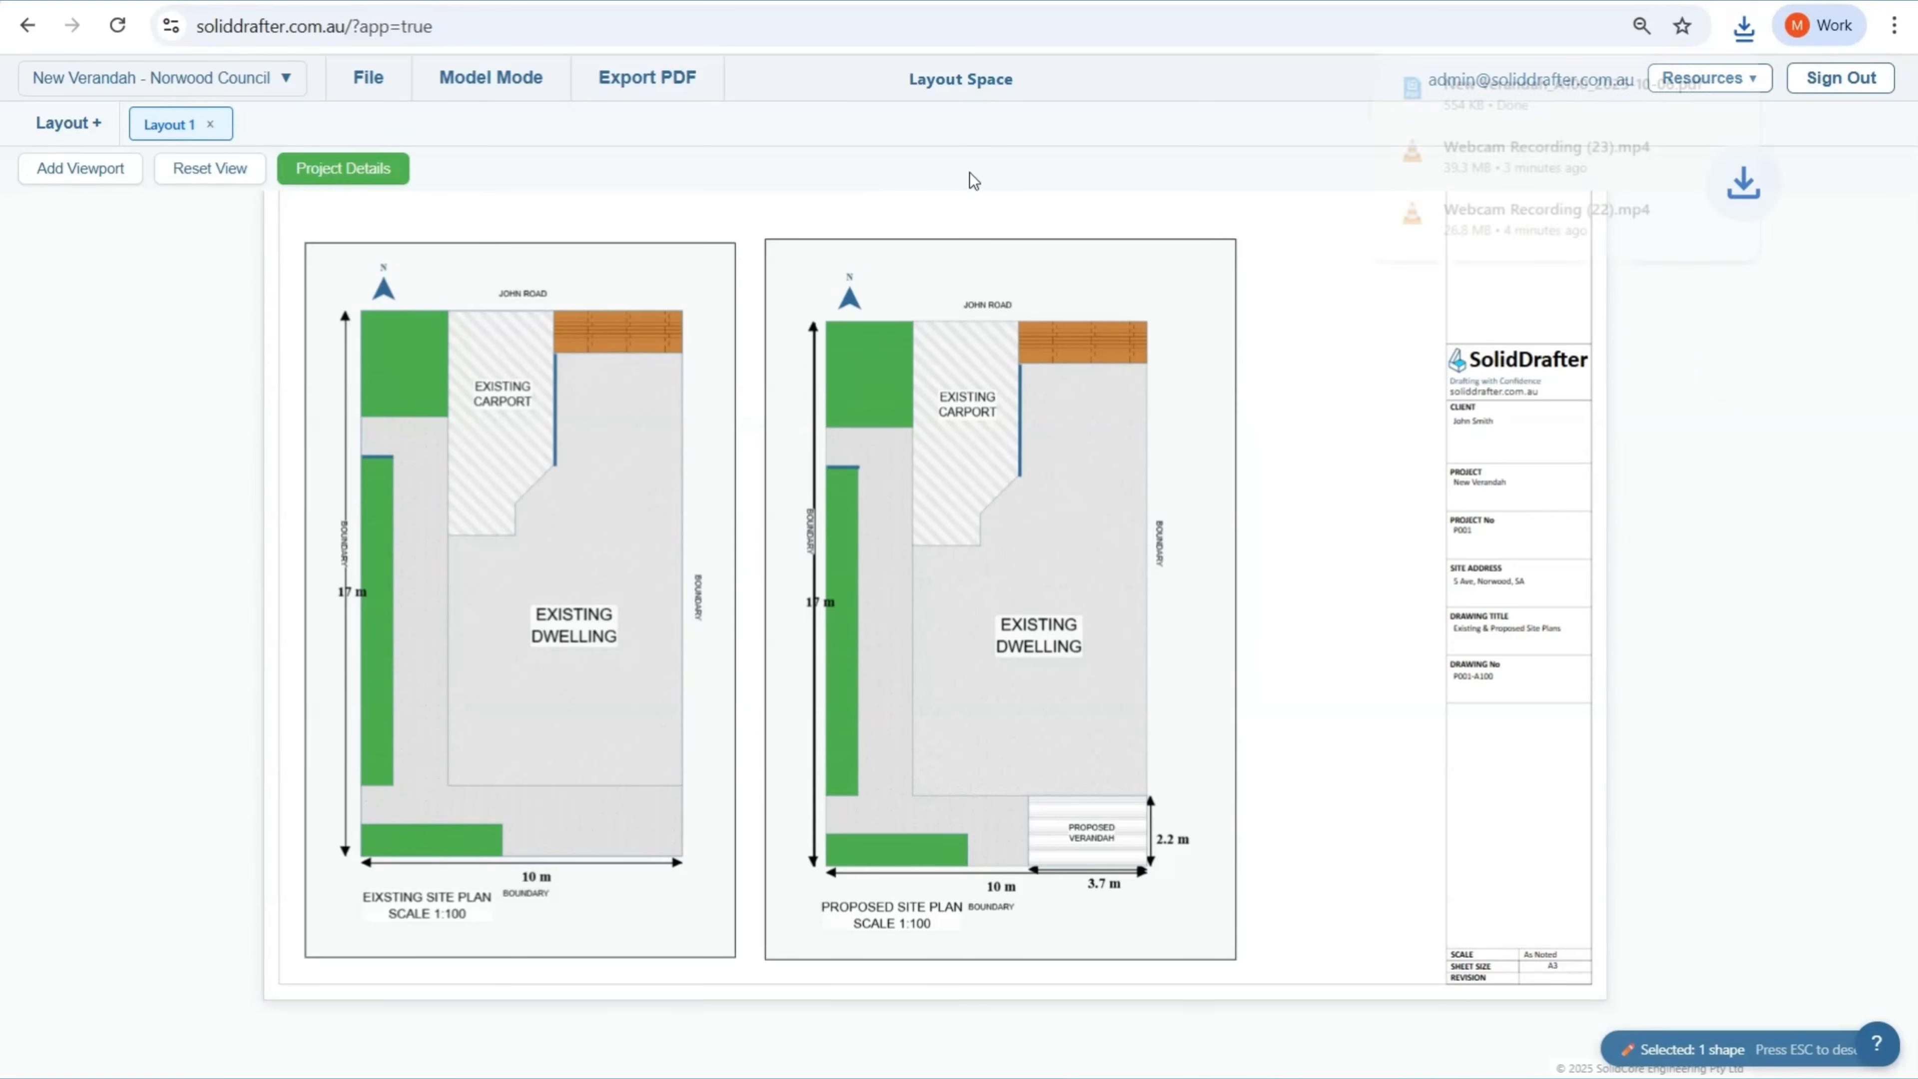
Open the exported PDF New Verandah_A100_2025-10-06.pdf and review the existing and proposed site plans
{"action": "left_click", "coordinate": [1543, 93]}
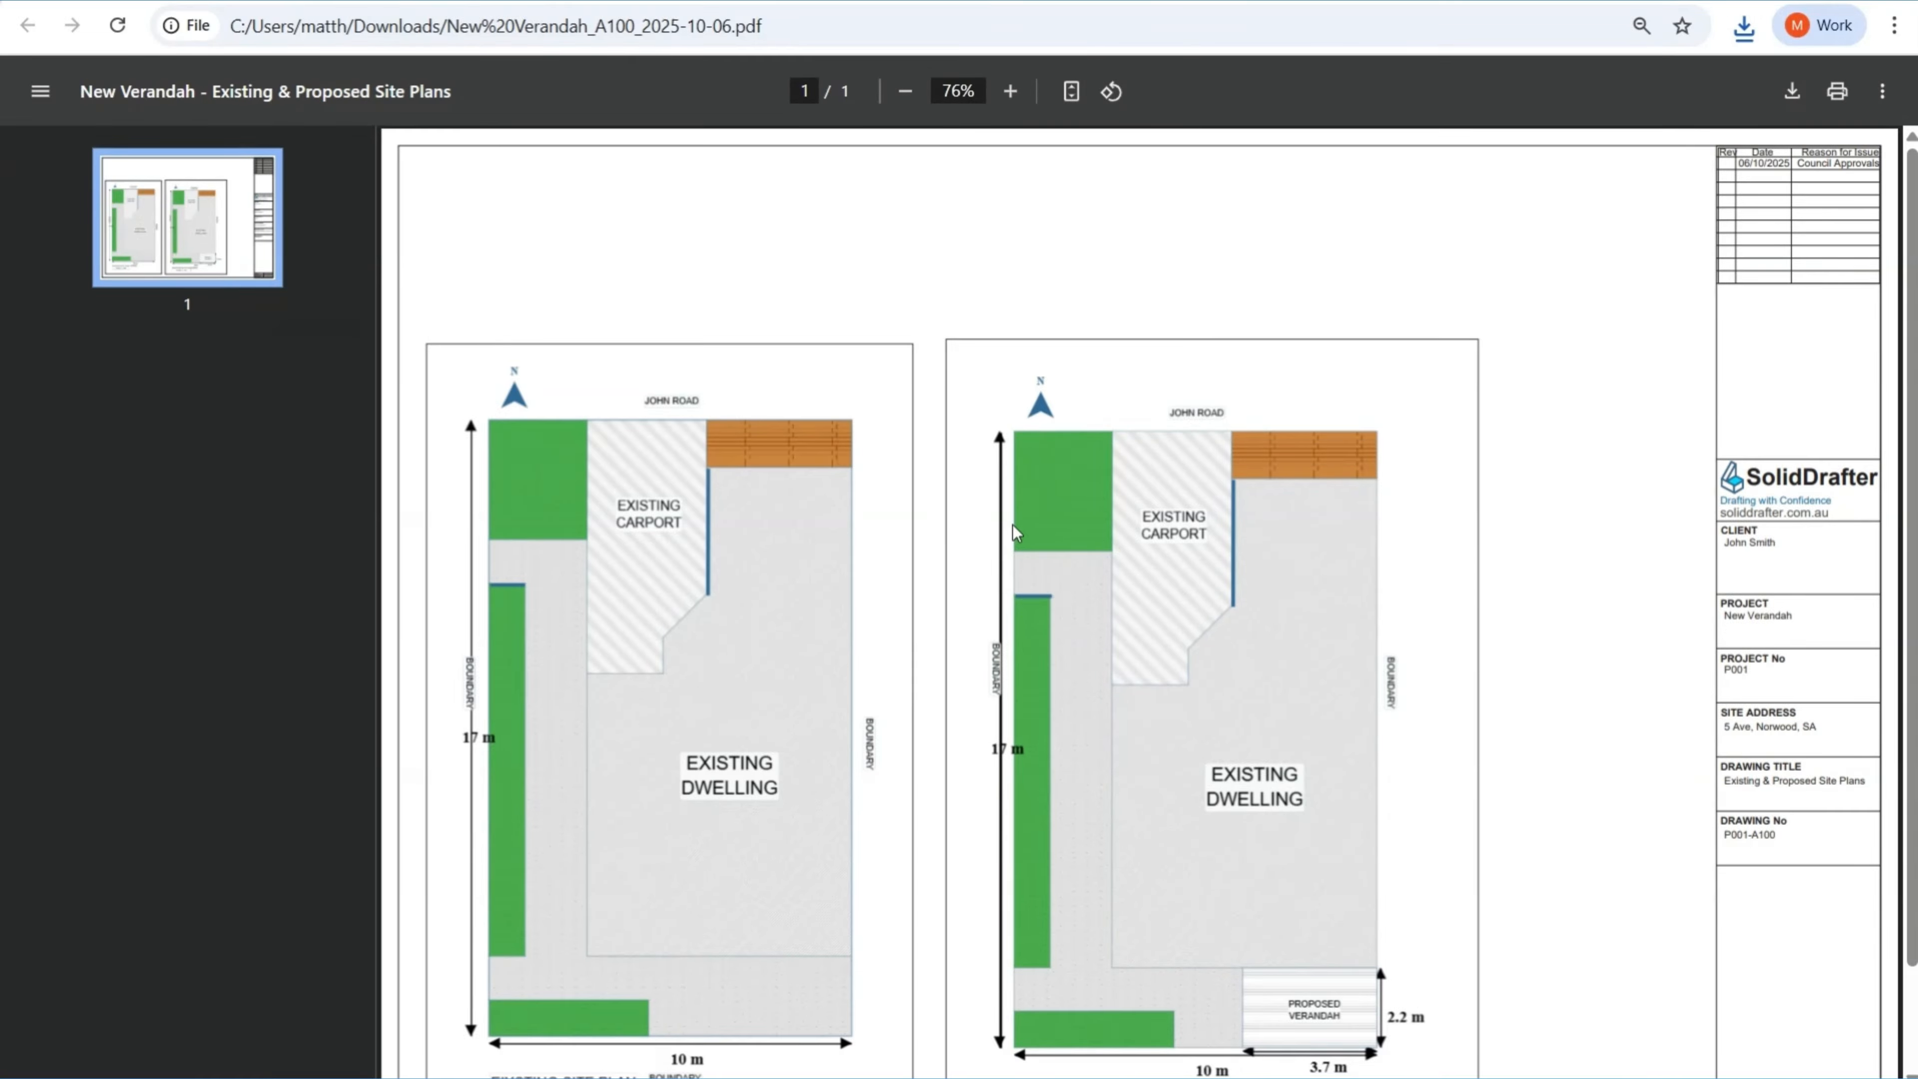
{"action": "scroll", "coordinate": [1008, 559], "scroll_direction": "down", "scroll_amount": 2}
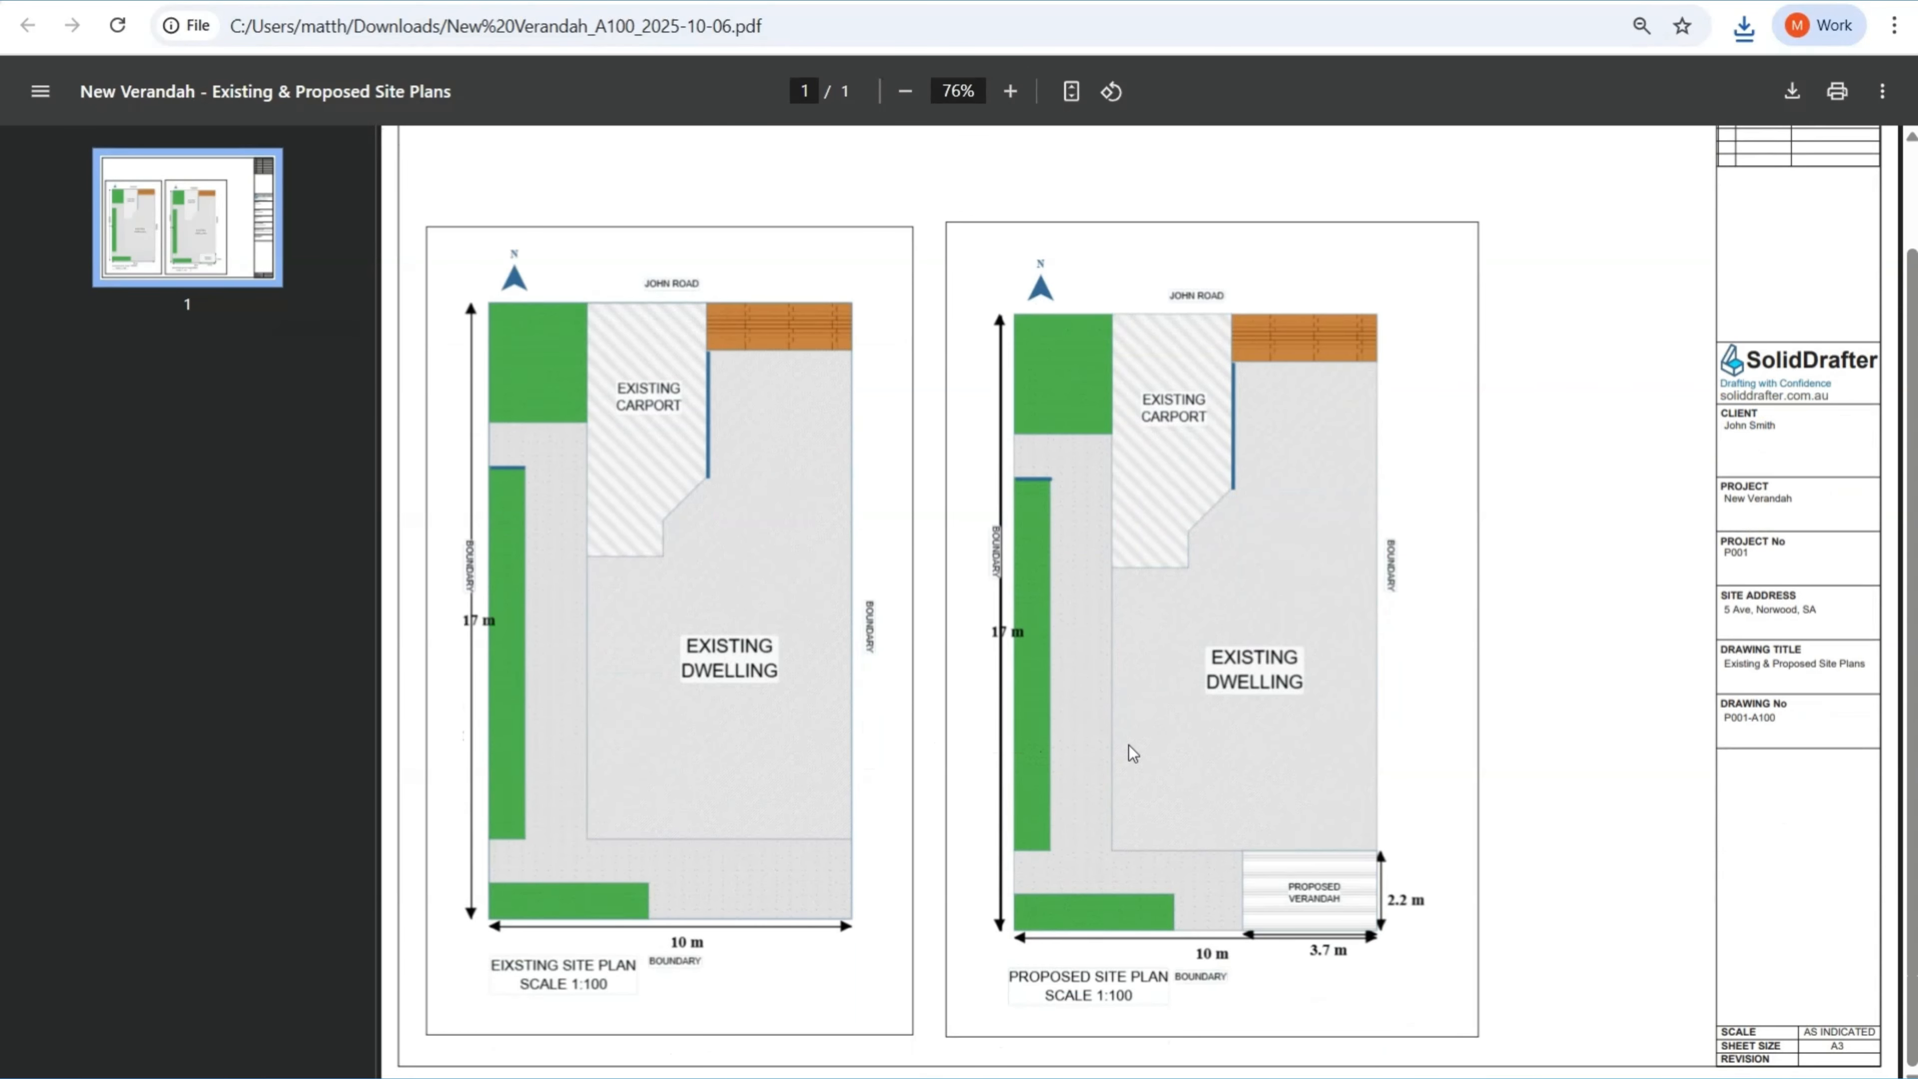
{"action": "scroll", "coordinate": [1139, 718], "scroll_direction": "up", "scroll_amount": 1}
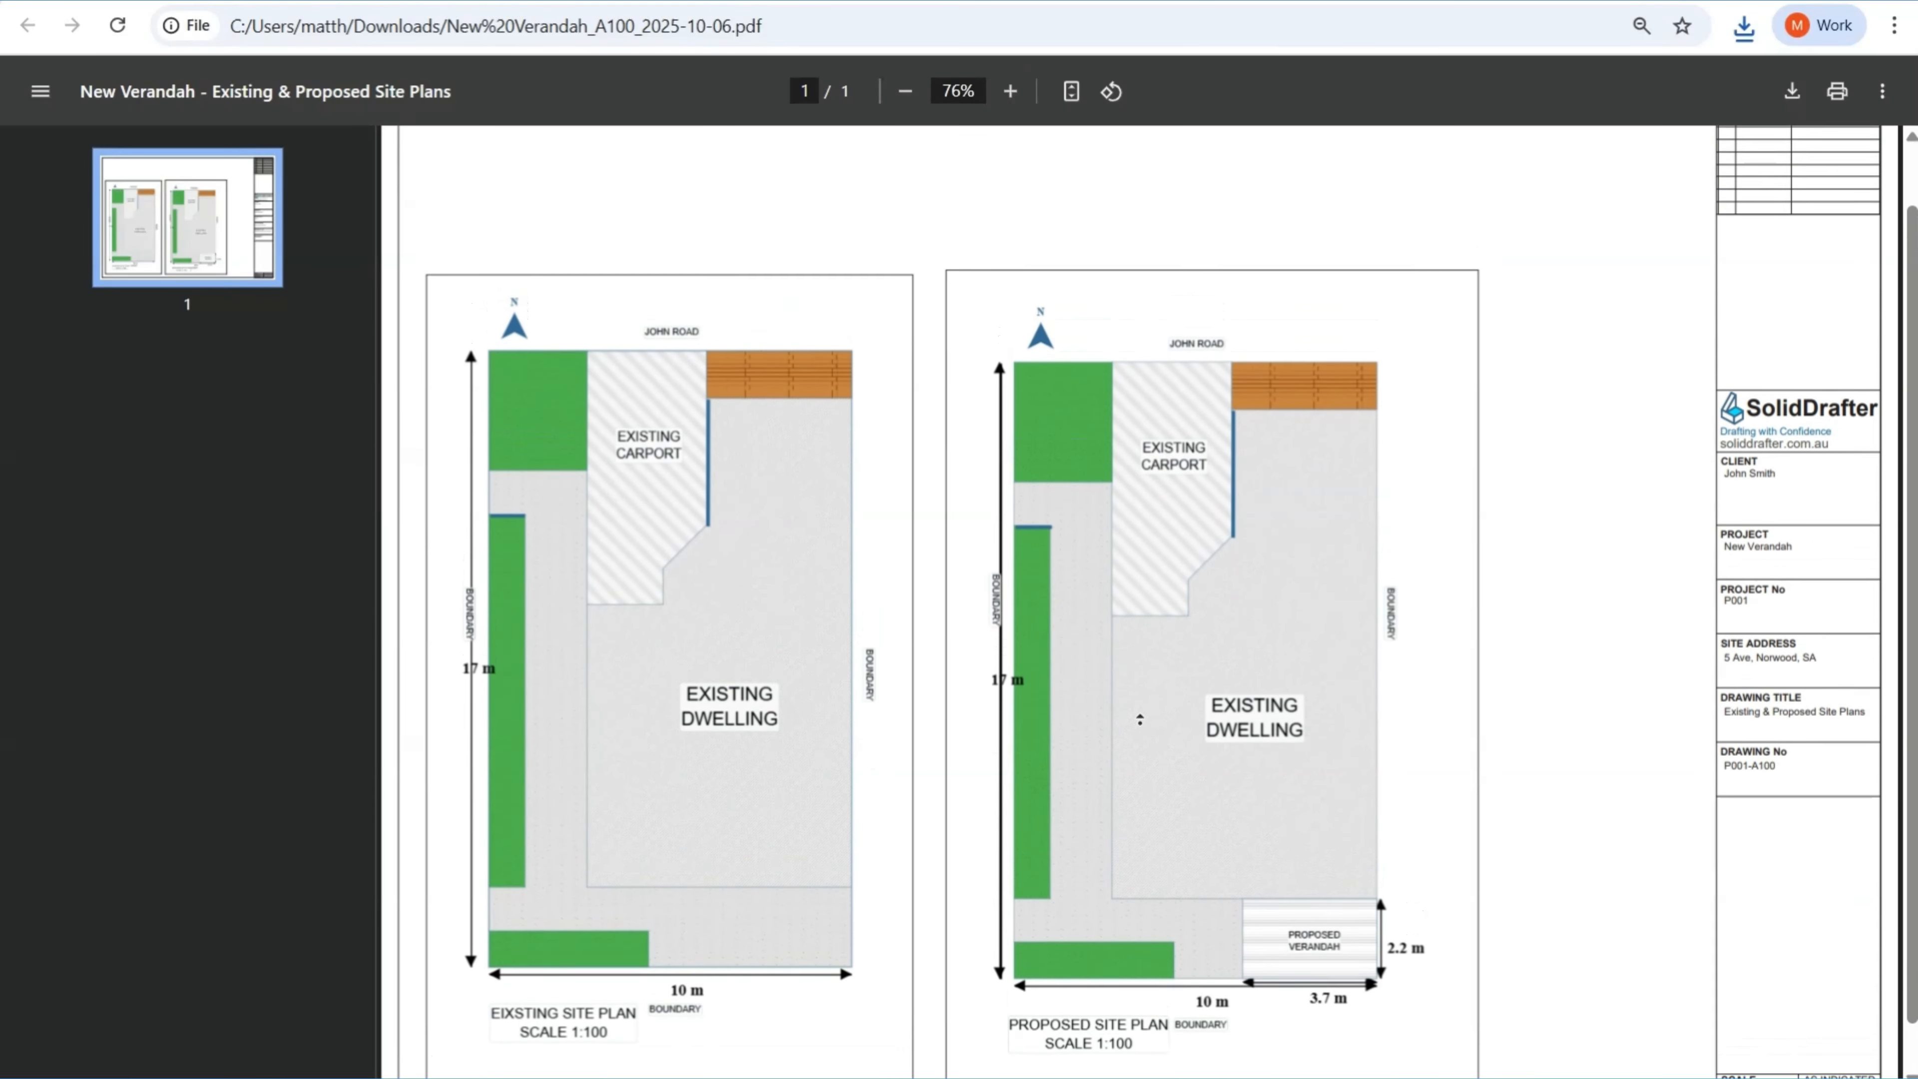
Examine the existing site plan in the exported PDF up close, including its title, scale label and 10 m boundary dimension
{"action": "scroll", "coordinate": [1140, 719], "scroll_direction": "up", "scroll_amount": 1}
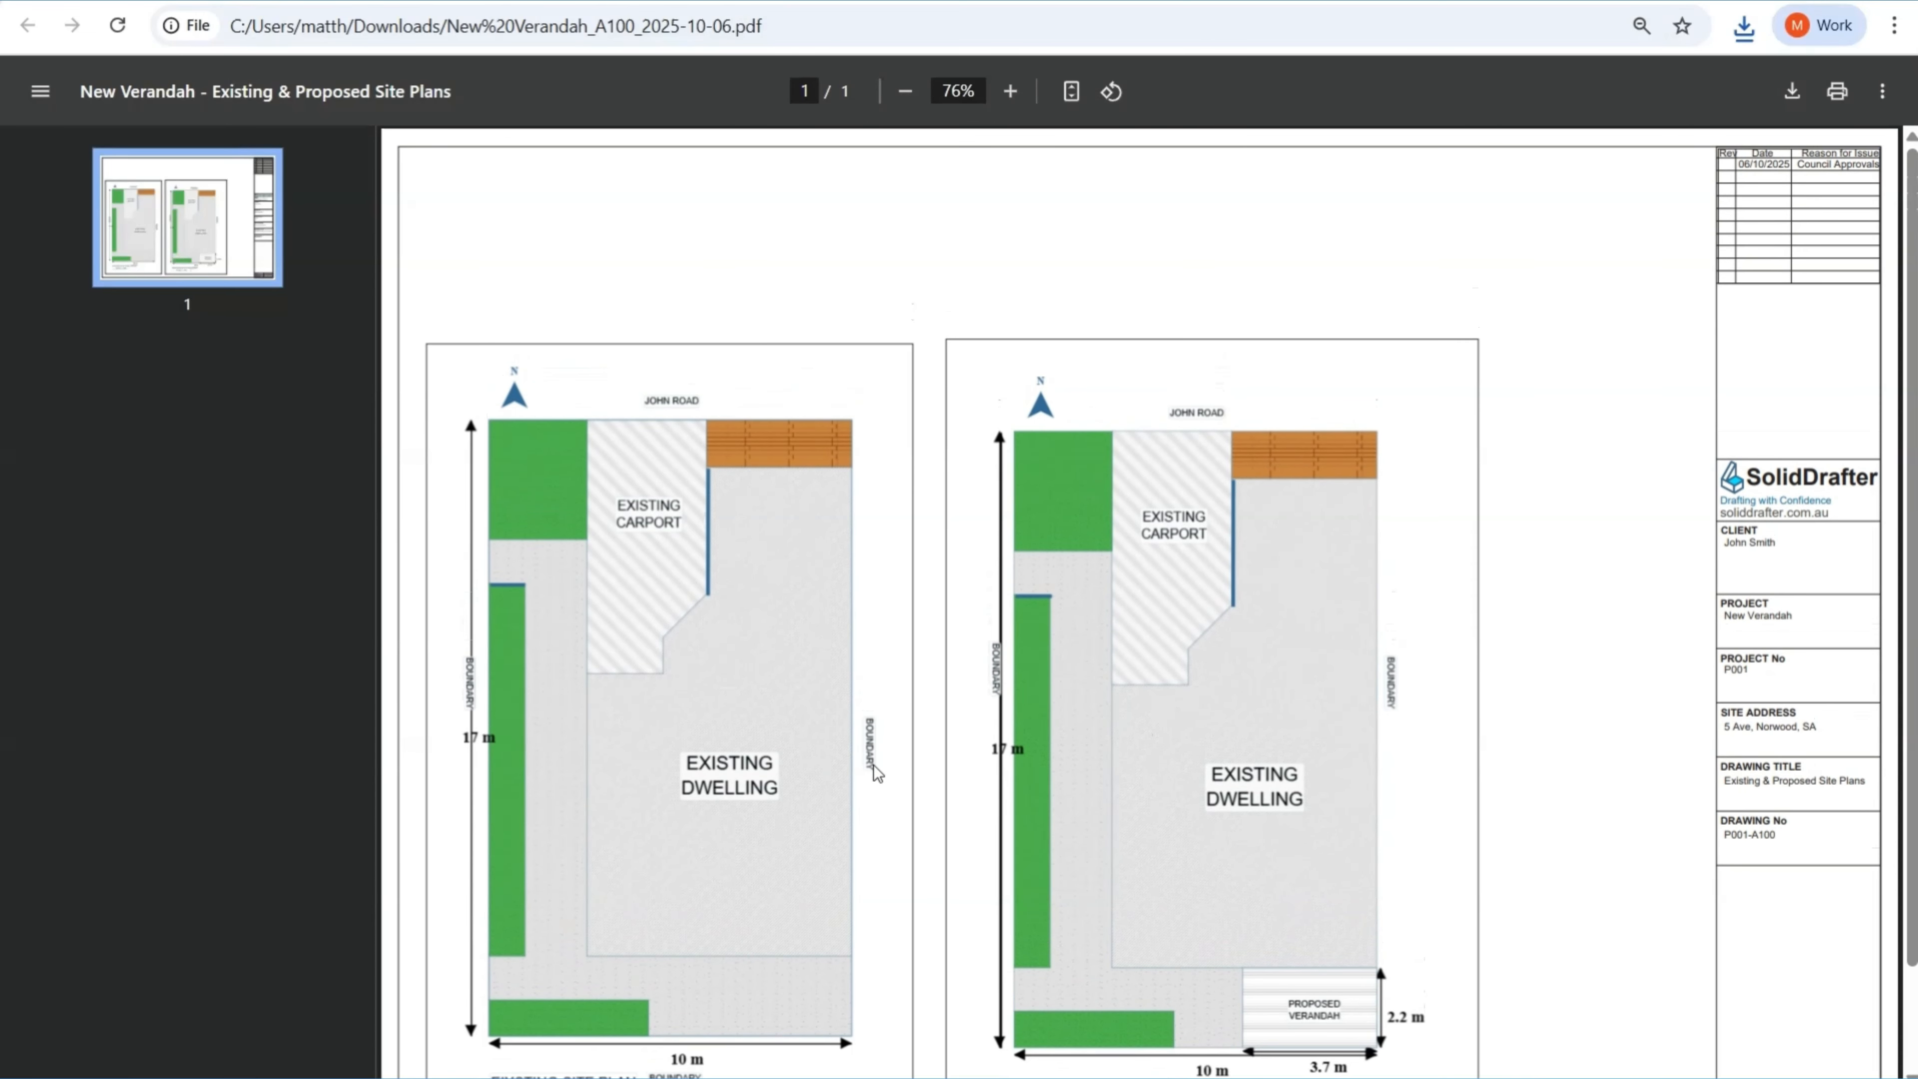
{"action": "scroll", "coordinate": [1284, 822], "scroll_direction": "down", "scroll_amount": 2}
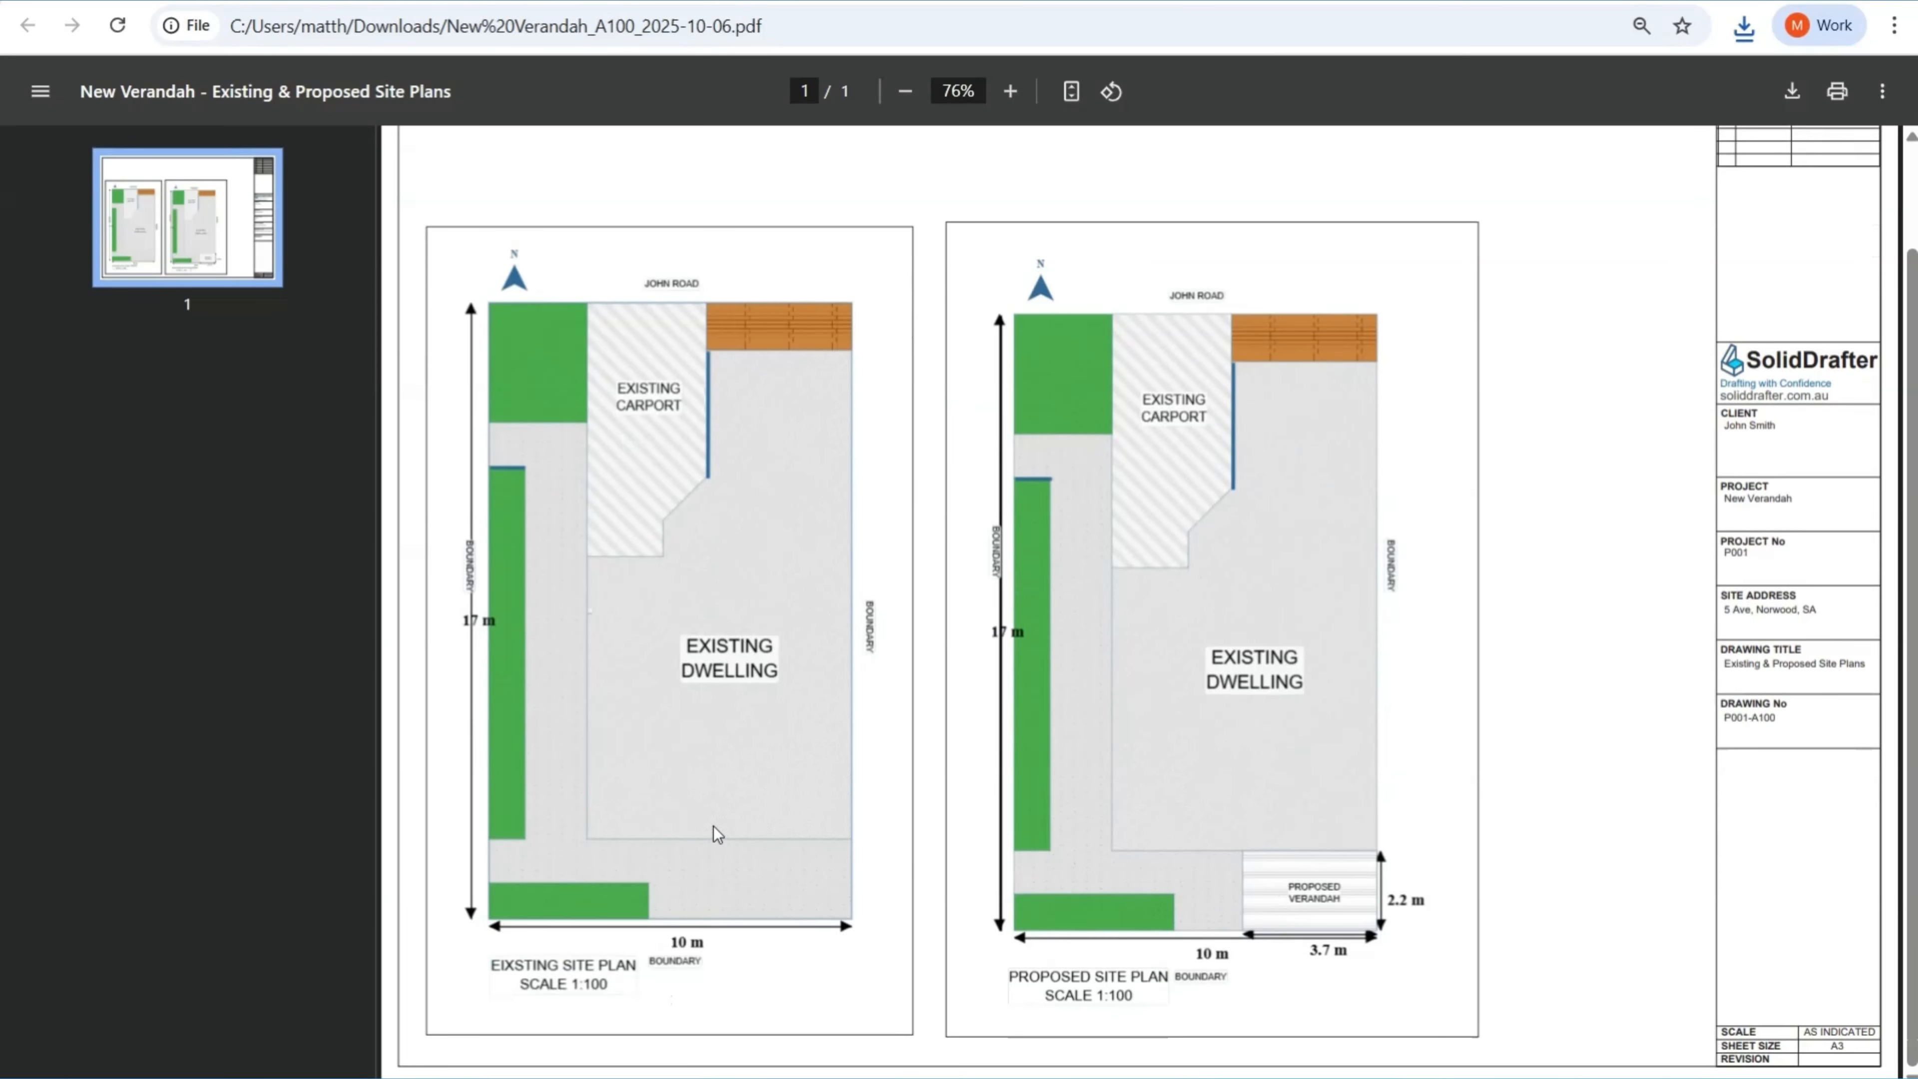
{"action": "scroll", "coordinate": [505, 748], "scroll_direction": "up", "scroll_amount": 5, "text": "ctrl"}
{"action": "scroll", "coordinate": [831, 733], "scroll_direction": "down", "scroll_amount": 5}
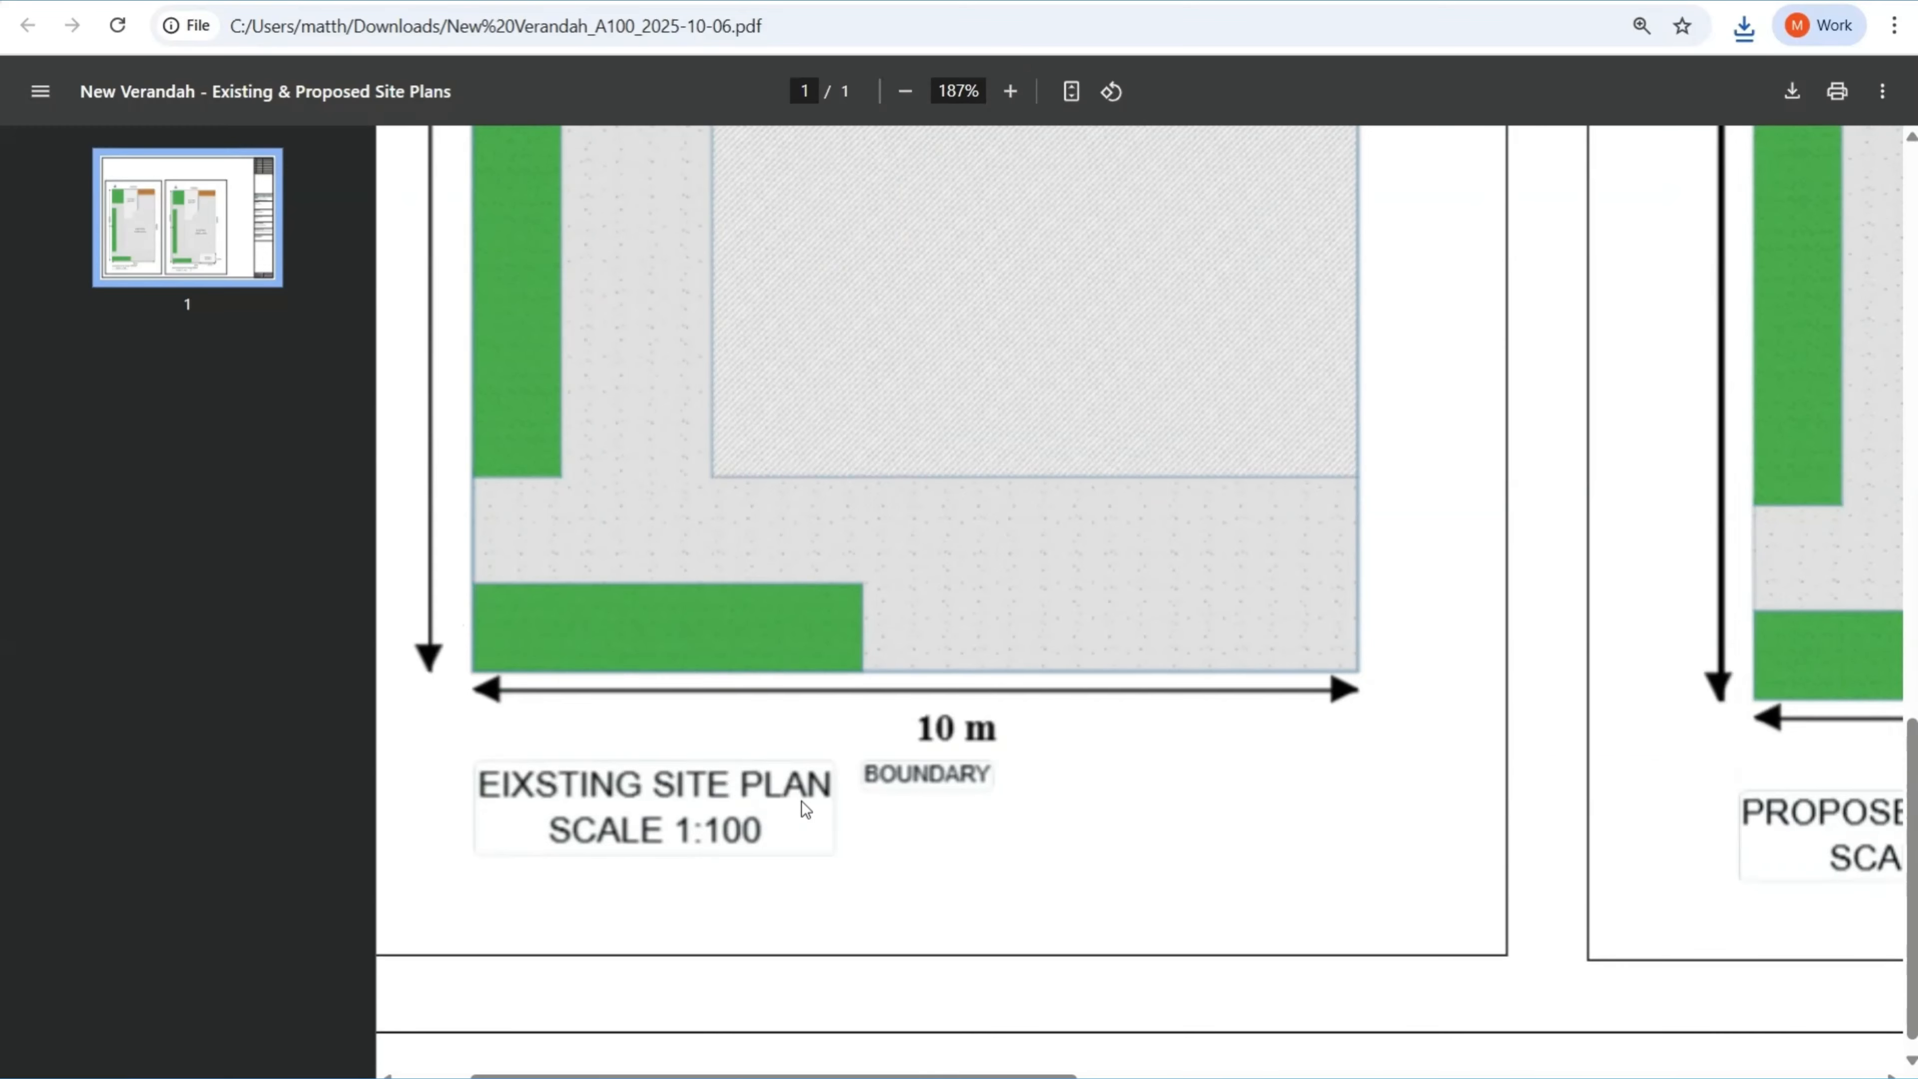
{"action": "scroll", "coordinate": [803, 801], "scroll_direction": "down", "scroll_amount": 4, "text": "ctrl"}
{"action": "scroll", "coordinate": [827, 813], "scroll_direction": "up", "scroll_amount": 5}
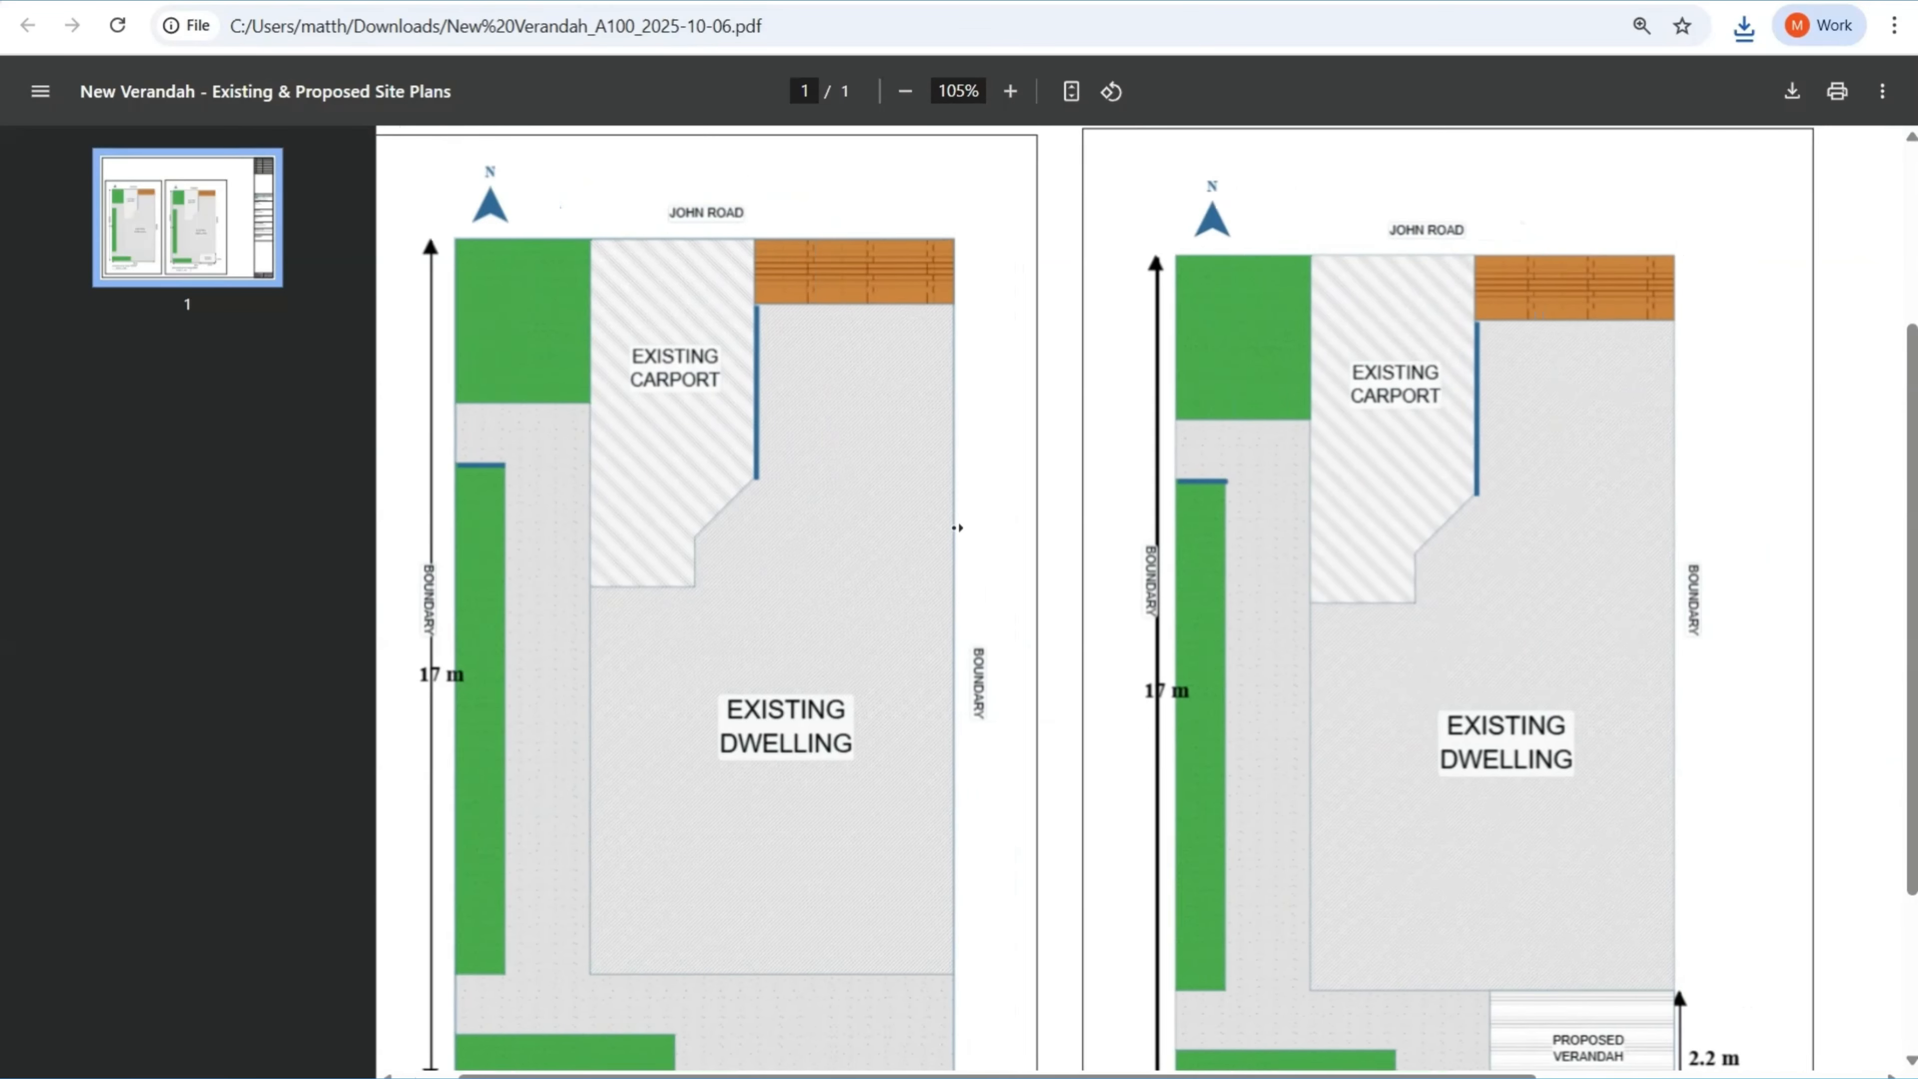
Inspect the proposed verandah, its dimensions and the proposed site plan's title up close, and return to a view of the whole sheet
{"action": "scroll", "coordinate": [957, 527], "scroll_direction": "right", "scroll_amount": 5, "text": "shift"}
{"action": "scroll", "coordinate": [1019, 698], "scroll_direction": "down", "scroll_amount": 4}
{"action": "scroll", "coordinate": [1095, 850], "scroll_direction": "up", "scroll_amount": 5, "text": "ctrl"}
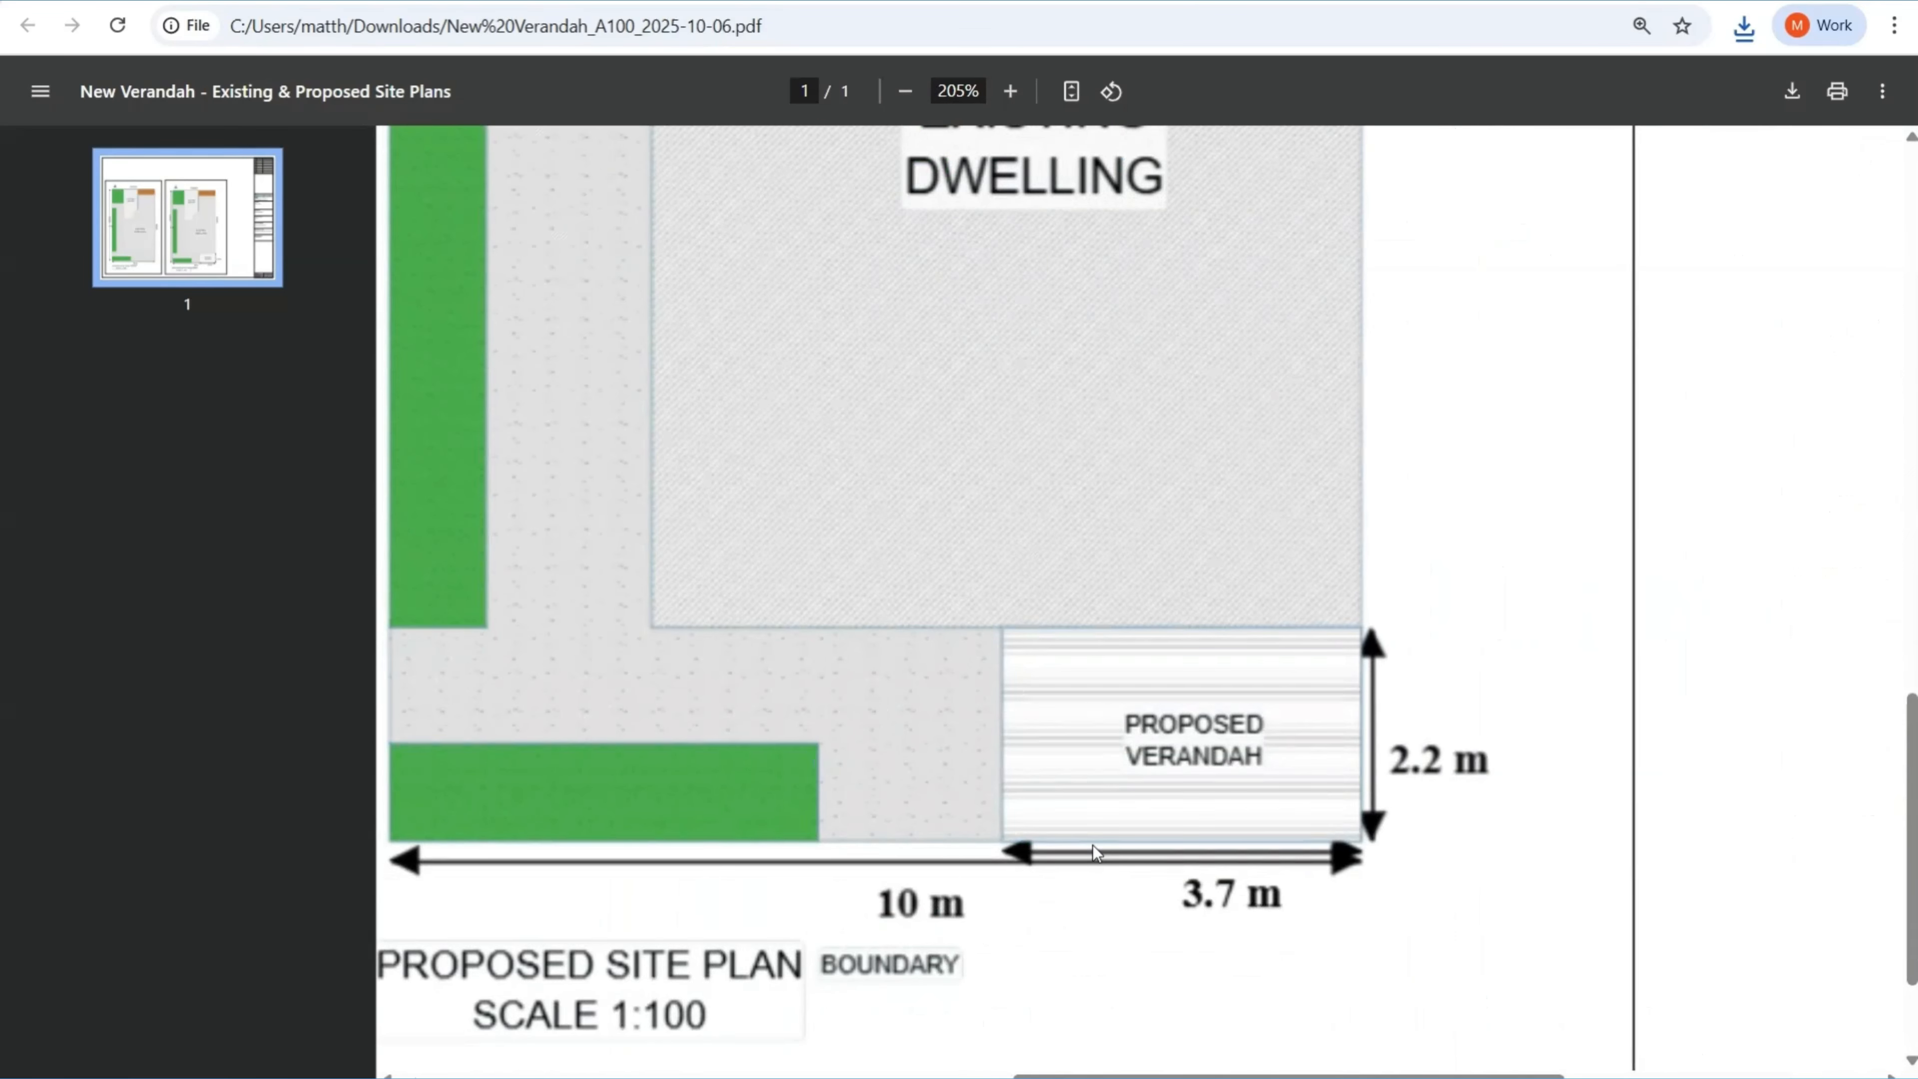
{"action": "scroll", "coordinate": [1093, 846], "scroll_direction": "down", "scroll_amount": 3, "text": "ctrl"}
{"action": "scroll", "coordinate": [921, 877], "scroll_direction": "right", "scroll_amount": 5, "text": "shift"}
{"action": "scroll", "coordinate": [998, 900], "scroll_direction": "down", "scroll_amount": 4, "text": "ctrl"}
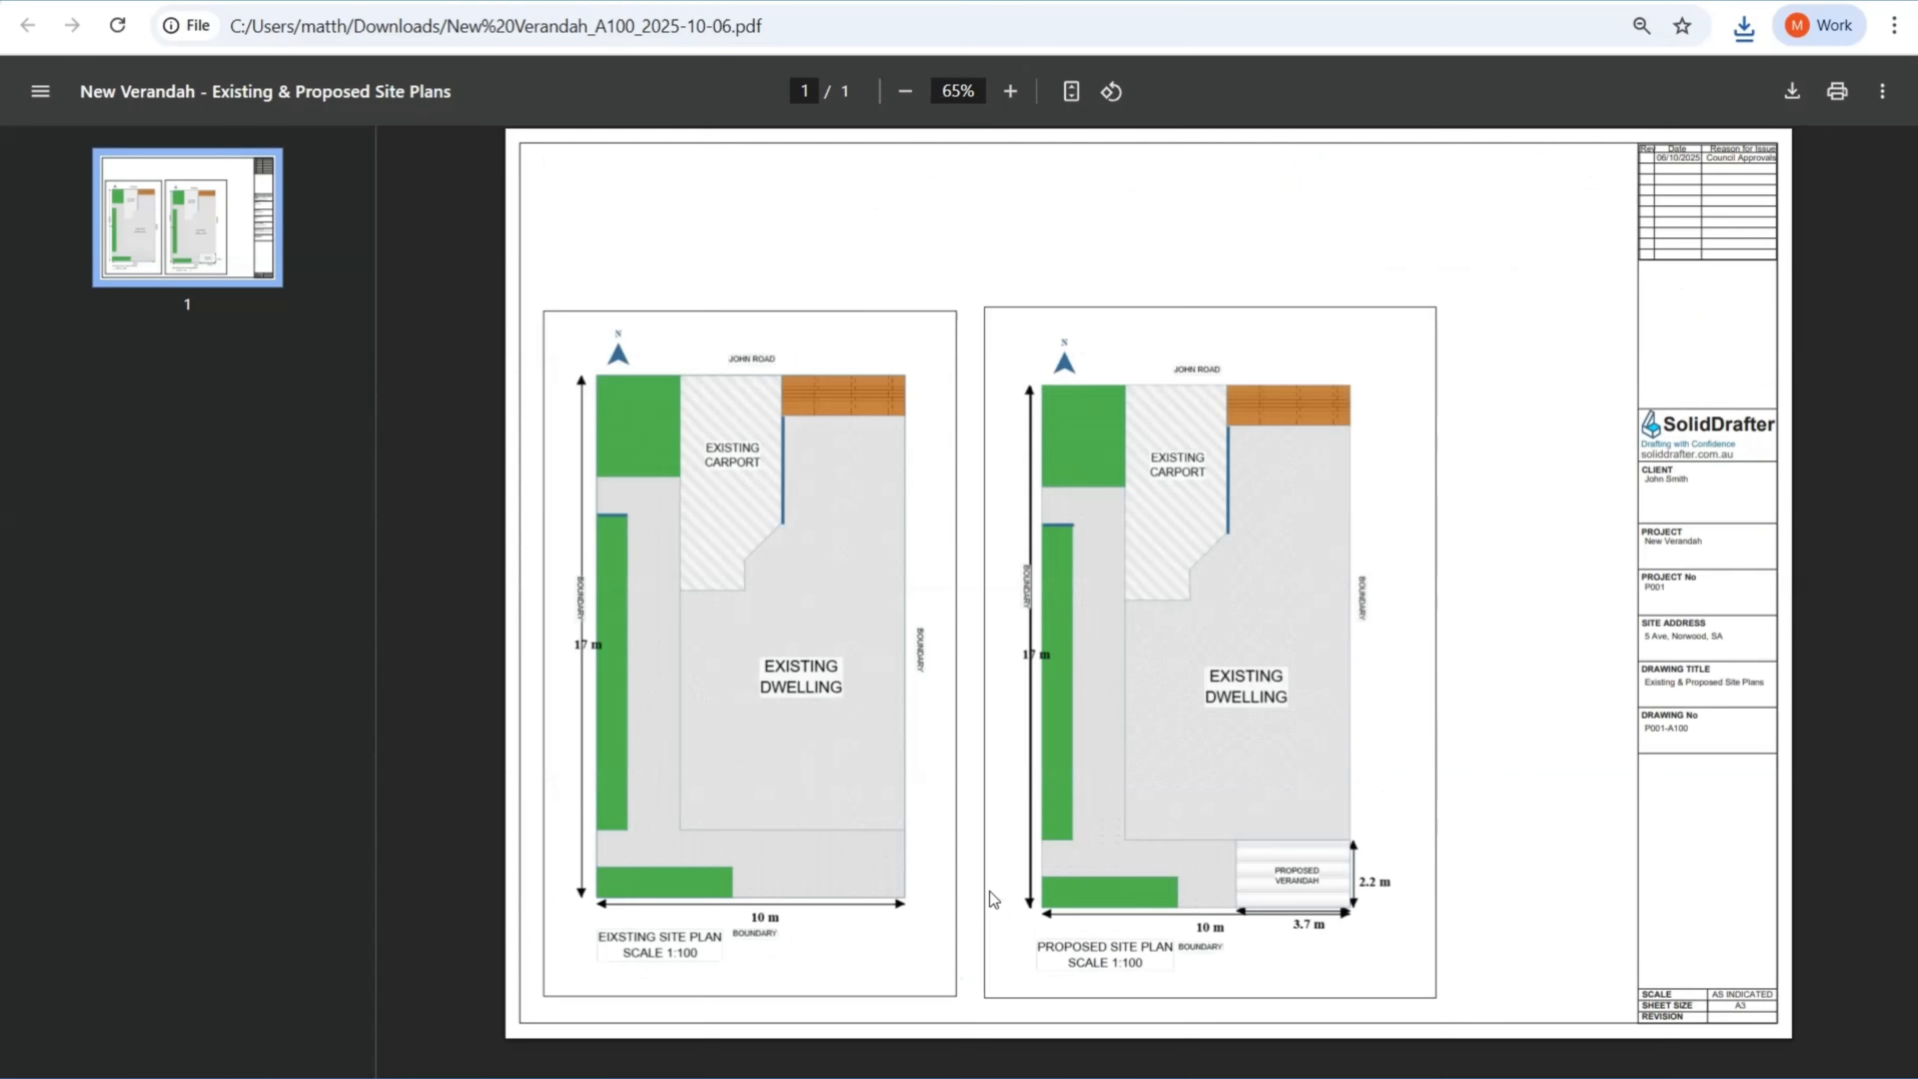